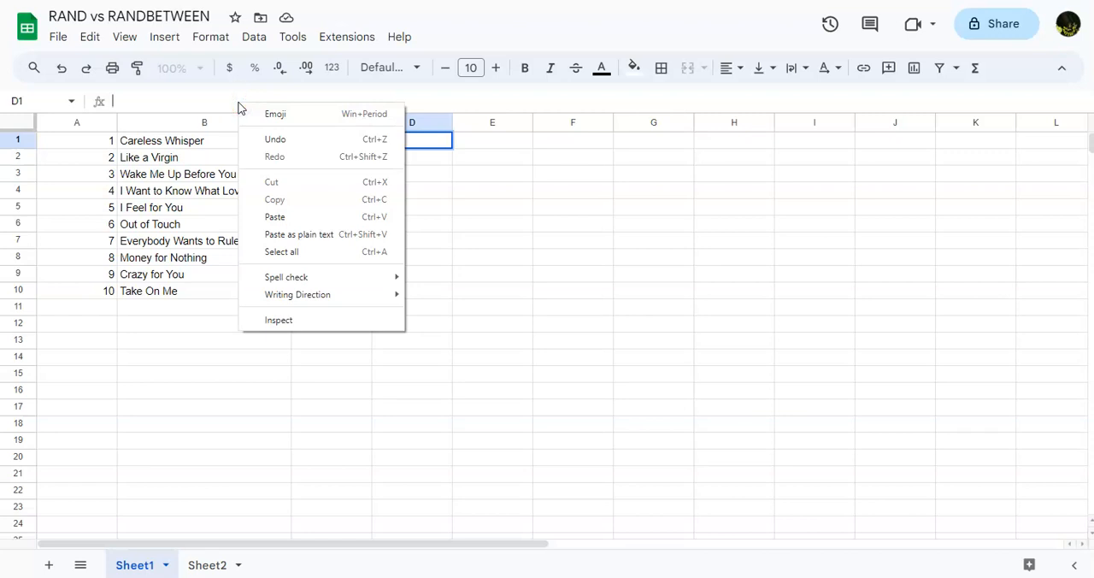
# Step: Enter =RAND() in cell D1 and regenerate its value by committing an empty entry in D3
pyautogui.click(434, 188)
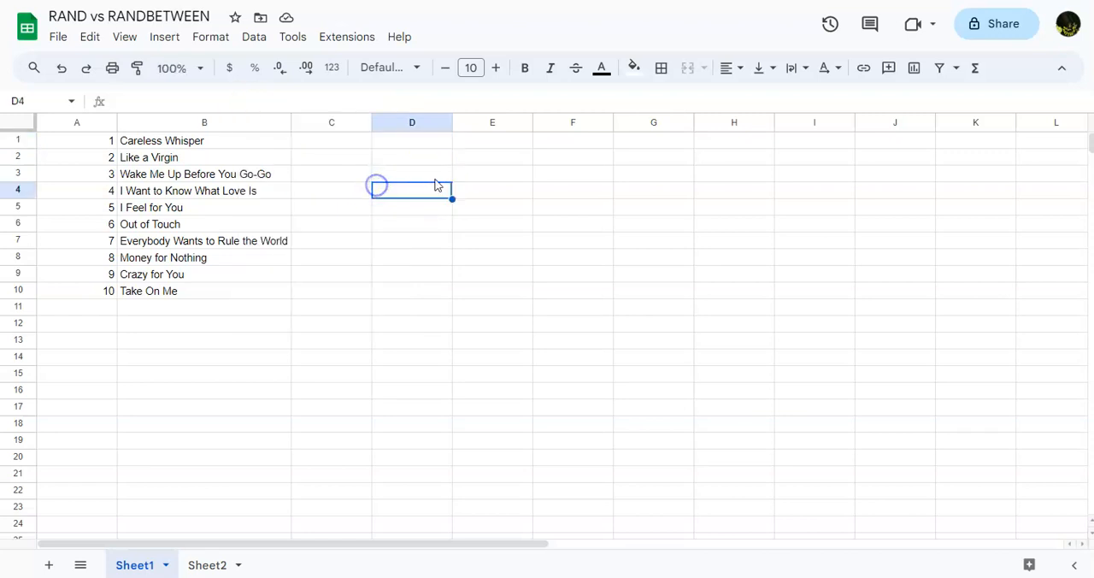
pyautogui.click(405, 142)
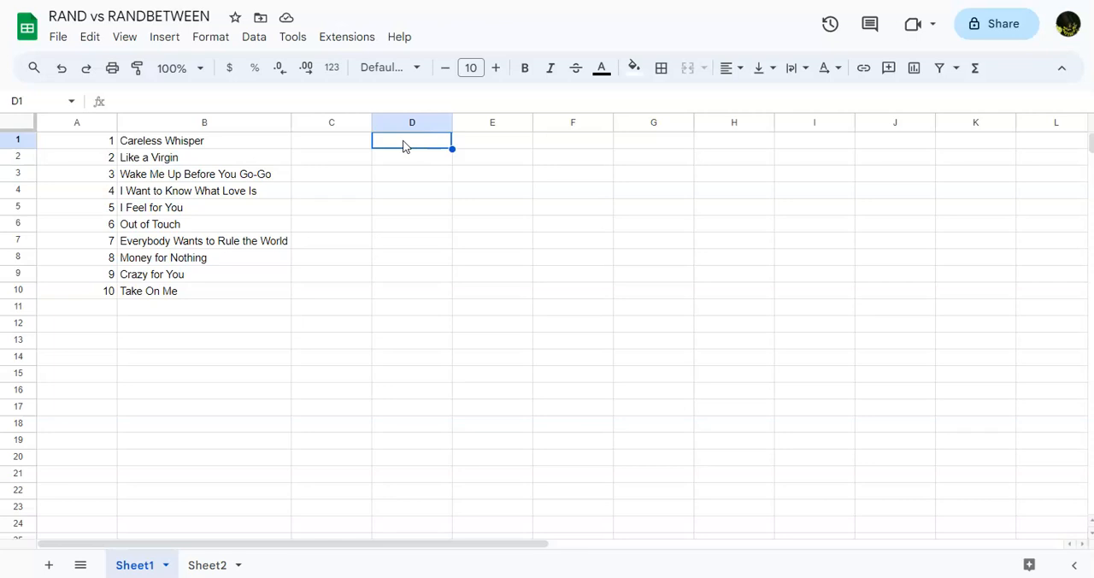
pyautogui.write('=ran')
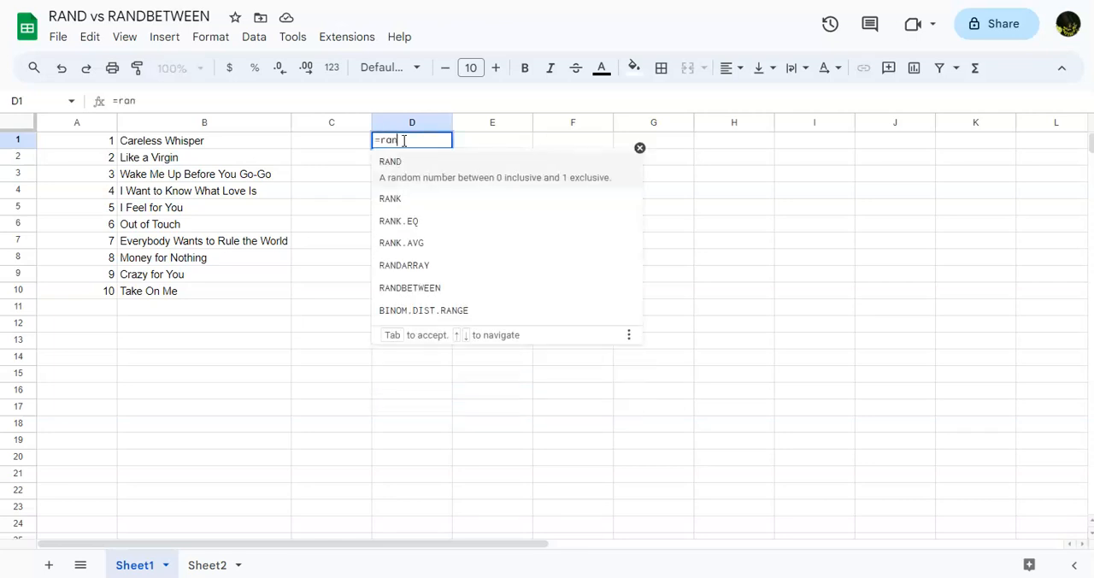
pyautogui.click(398, 171)
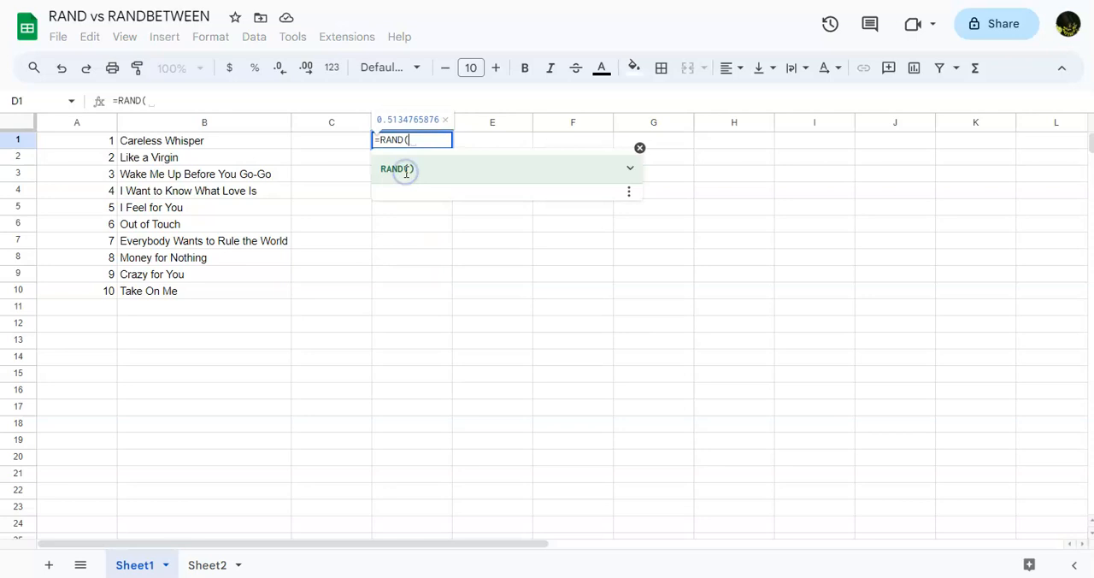
pyautogui.press('Return')
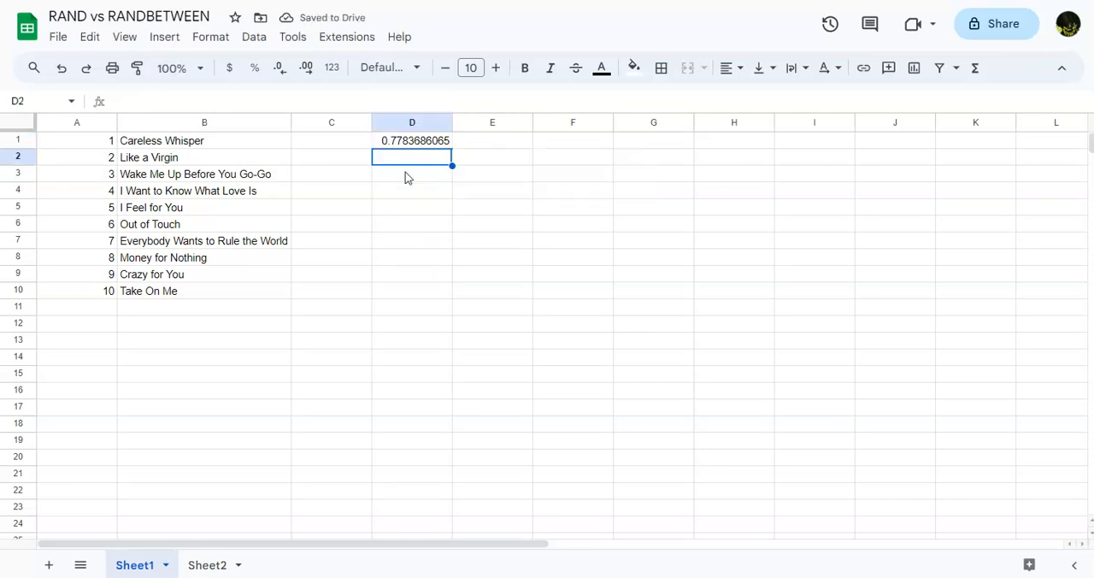
pyautogui.click(407, 177)
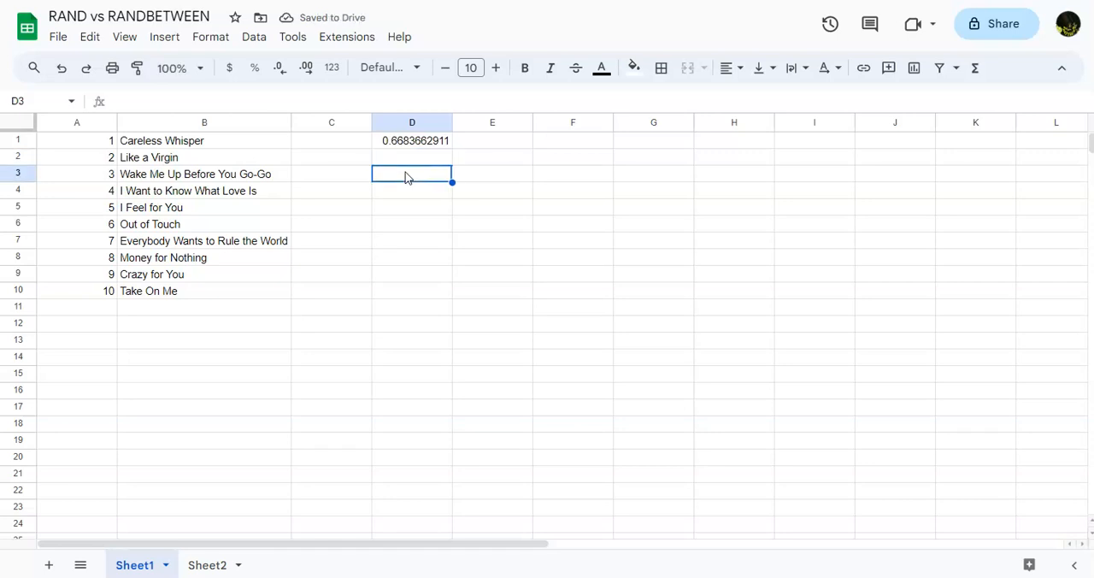
pyautogui.press('Return')
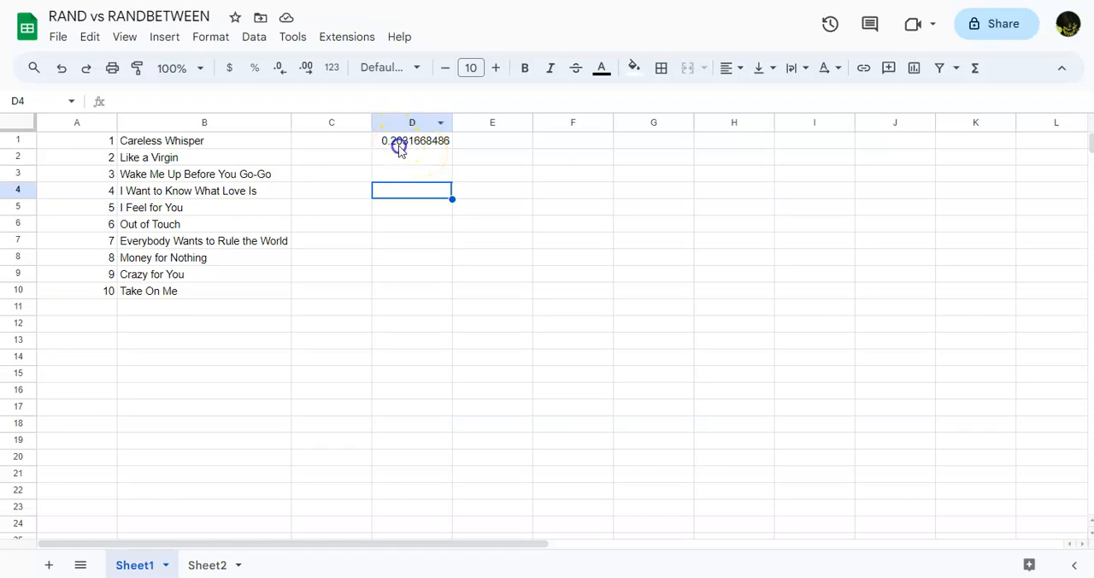
# Step: Clear cell D1 and enter =randbetween(1,20) in its place
pyautogui.click(399, 147)
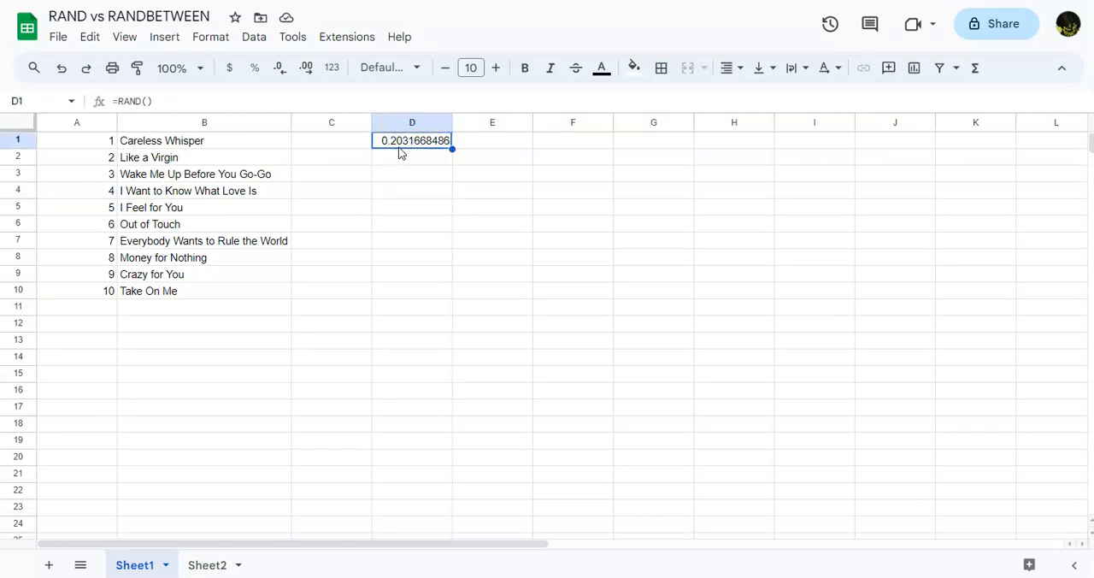
pyautogui.press('Delete')
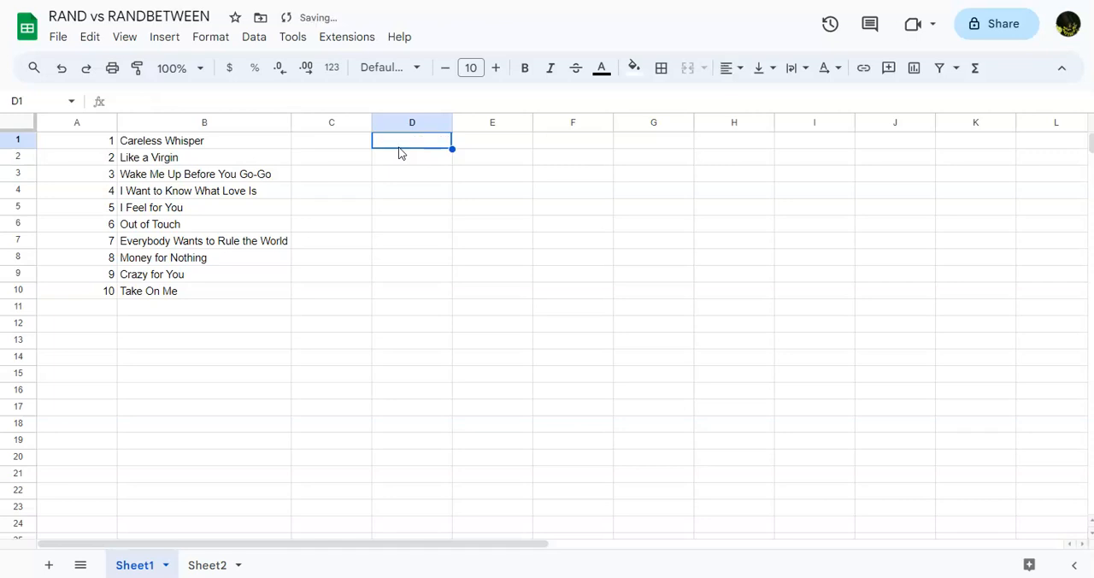
pyautogui.write('=randbetween')
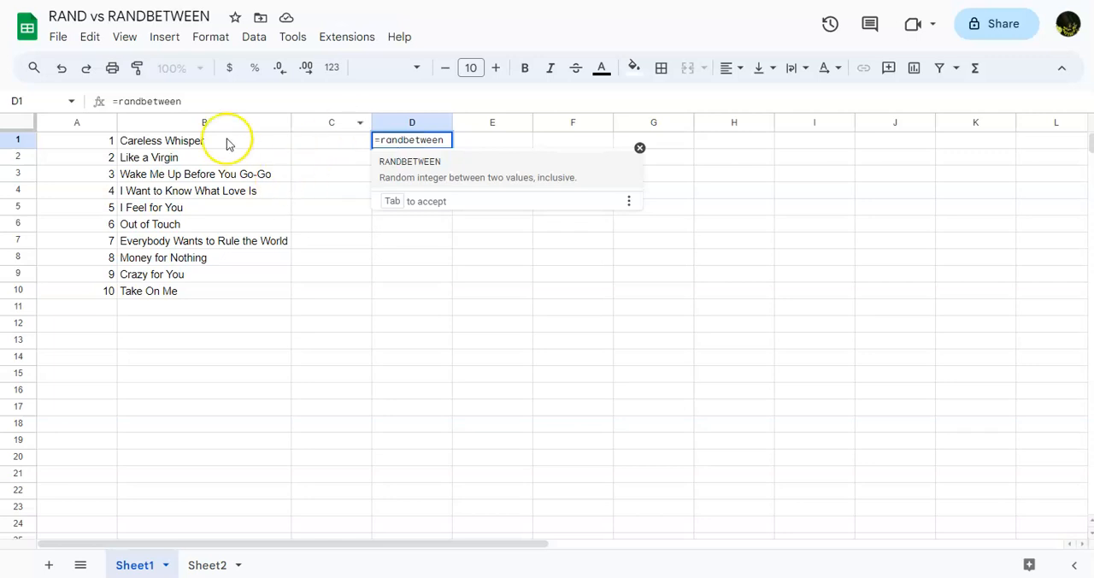
pyautogui.click(215, 100)
pyautogui.write('(1')
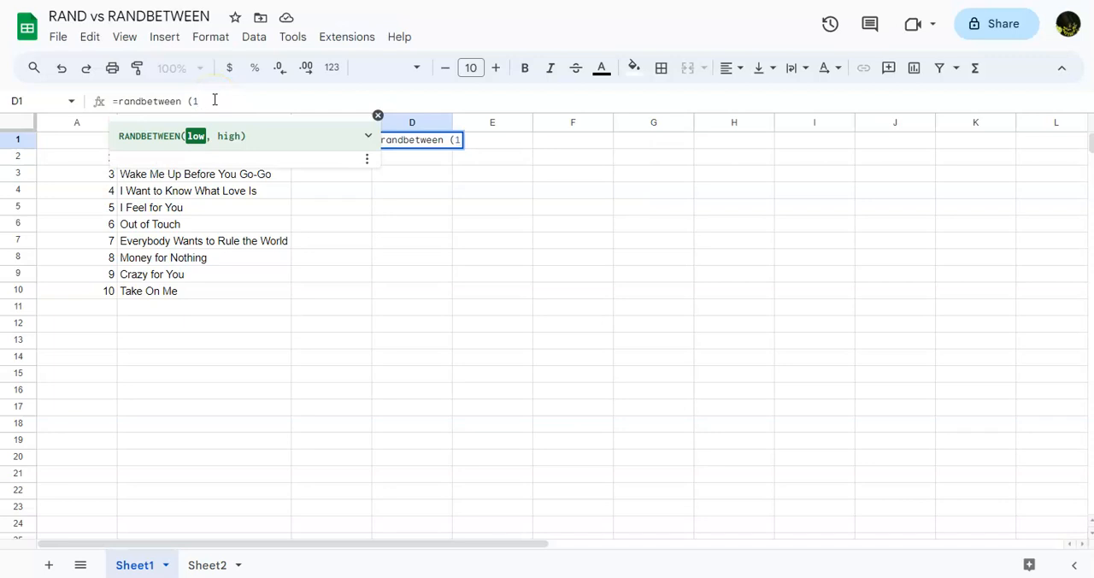
pyautogui.press('BackSpace')
pyautogui.write('(1,')
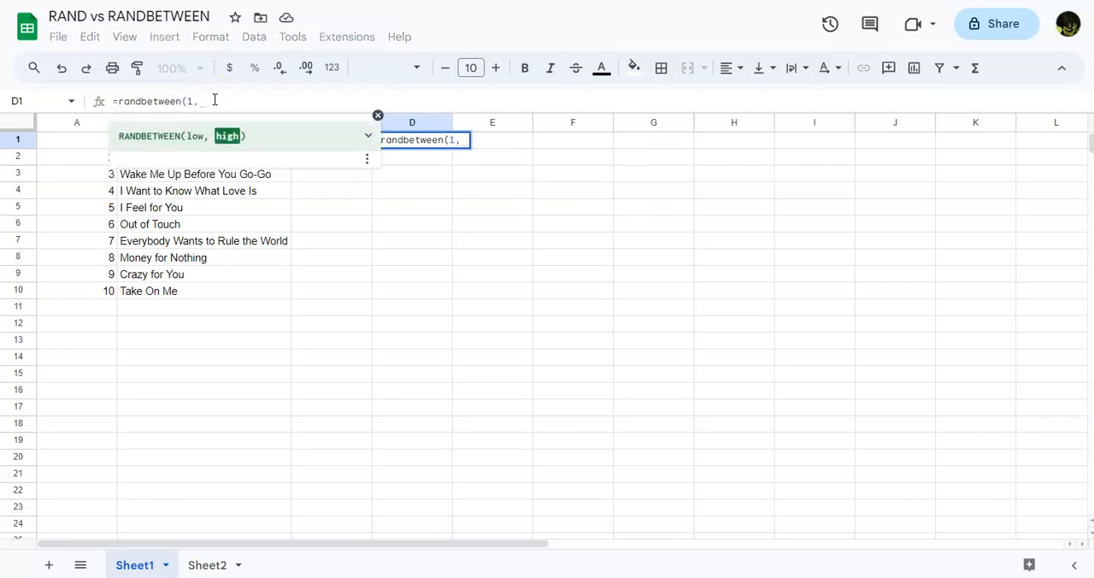
pyautogui.write('20')
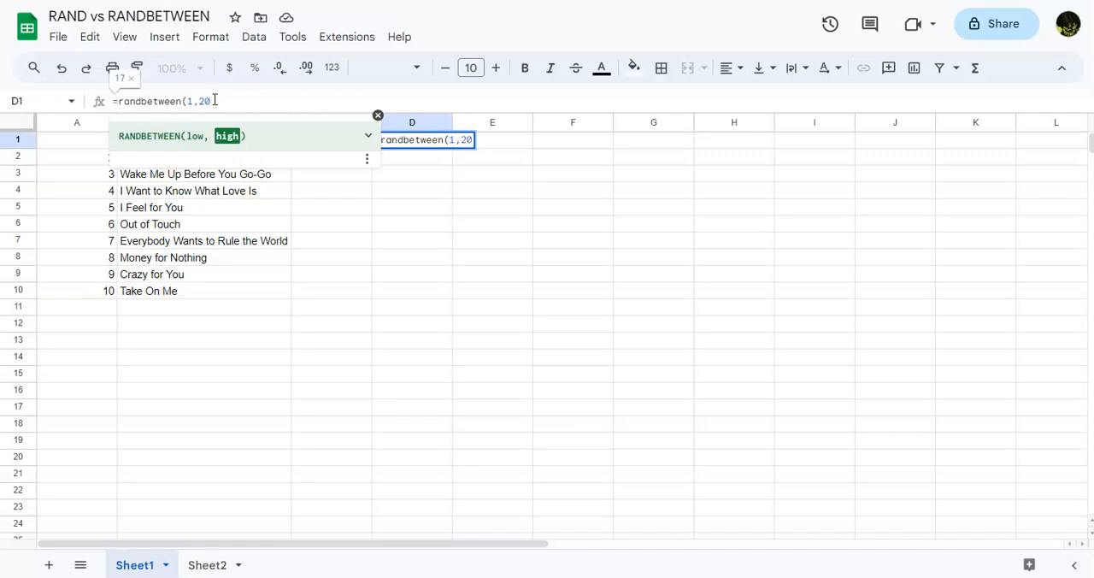
pyautogui.write('(')
pyautogui.press('BackSpace')
pyautogui.write(')')
pyautogui.press('Return')
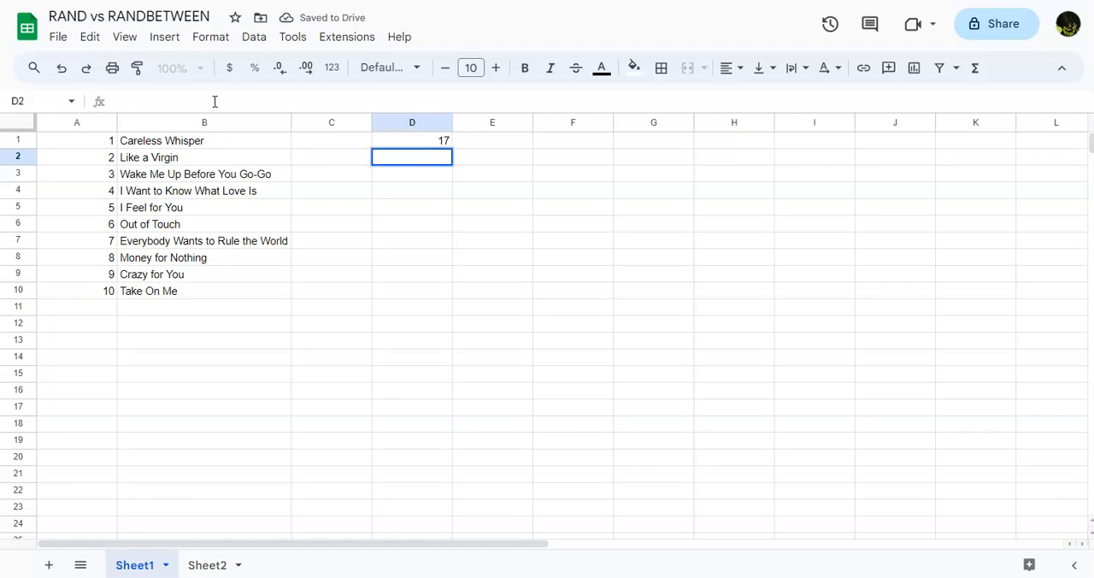
# Step: Reopen the RANDBETWEEN formula in D1 twice and commit it unedited to check for a new random number
pyautogui.press('Down')
pyautogui.press('Down')
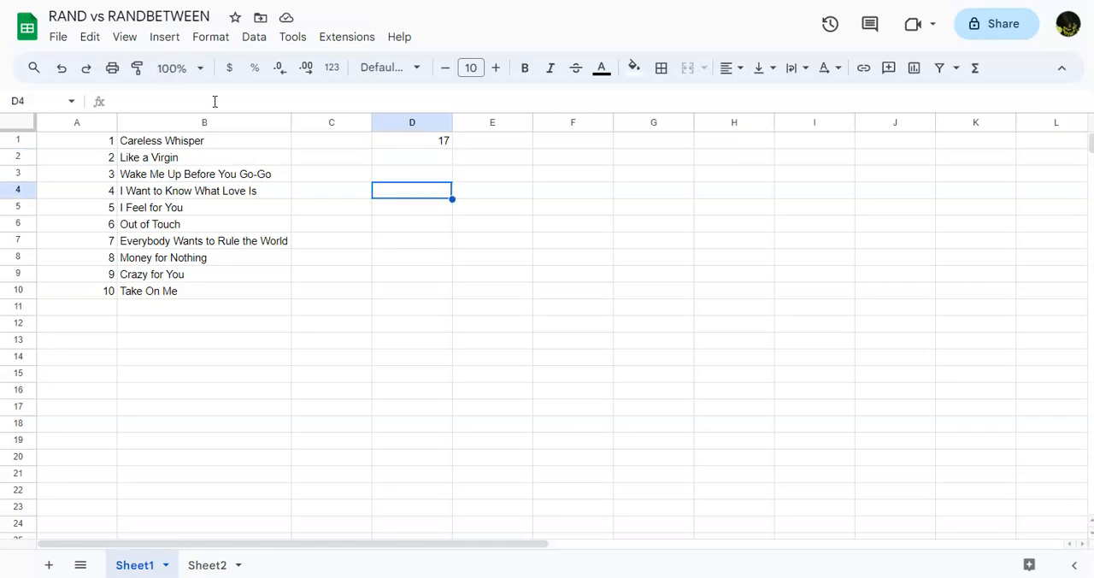
pyautogui.click(440, 141)
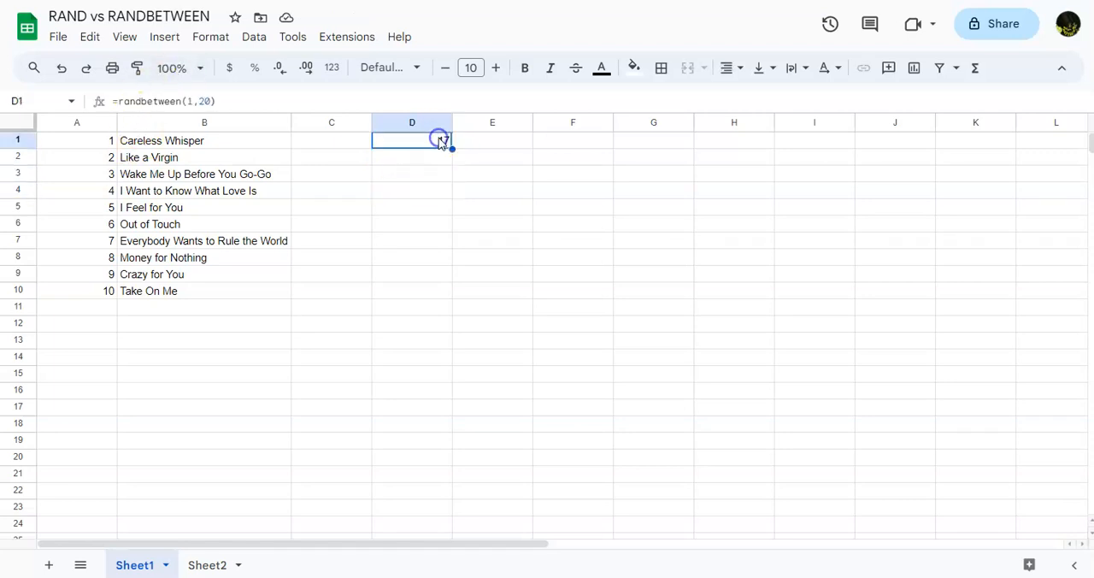
pyautogui.doubleClick(441, 141)
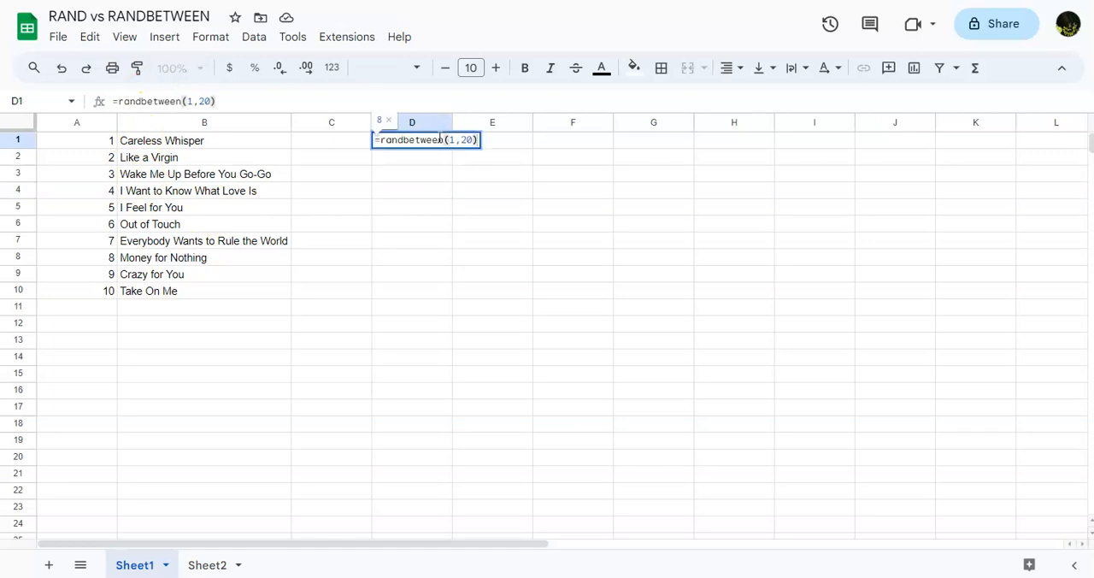
pyautogui.press('Return')
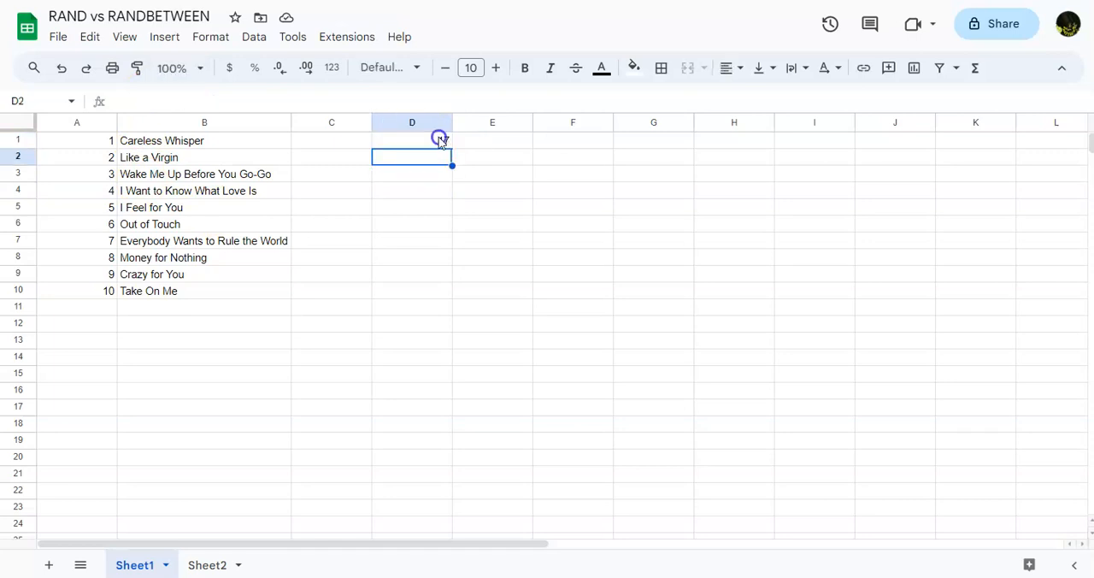
pyautogui.click(440, 139)
pyautogui.doubleClick(462, 148)
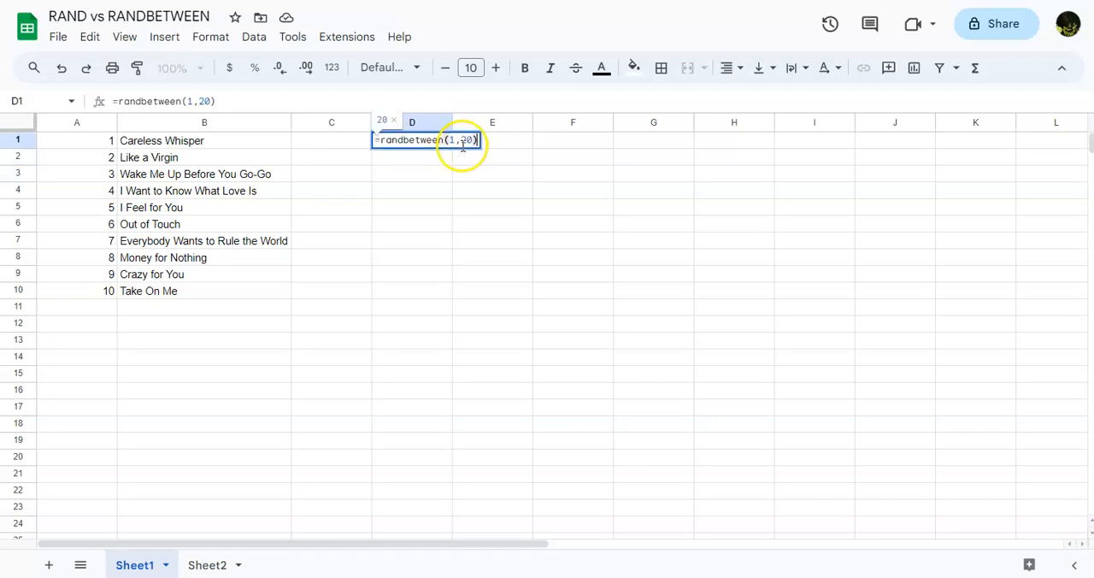
pyautogui.press('Return')
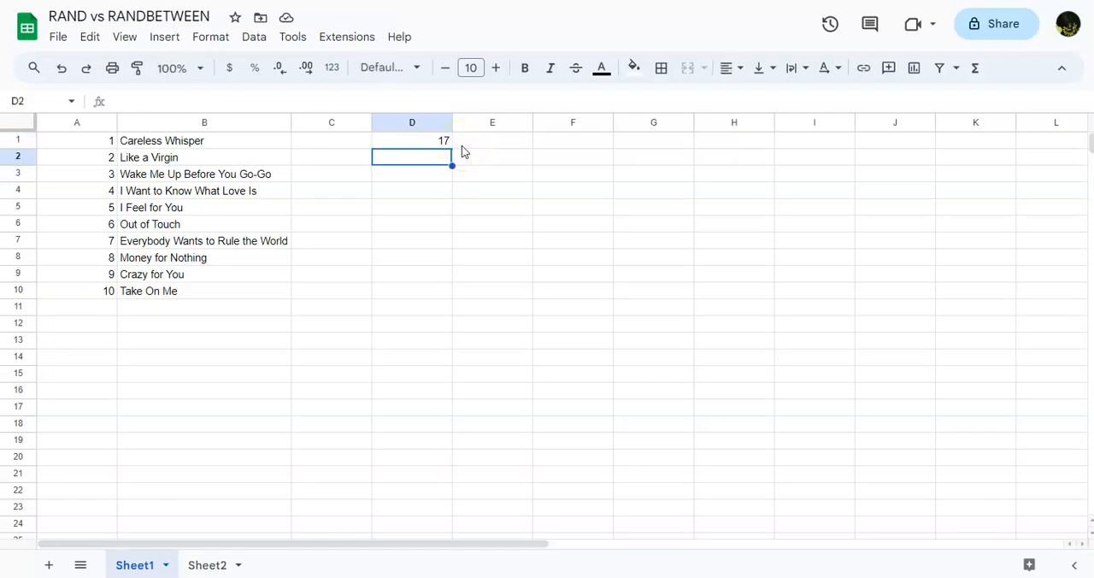
# Step: Regenerate the random number in D1 repeatedly by committing empty entries in D2, D3 and E2
pyautogui.press('Return')
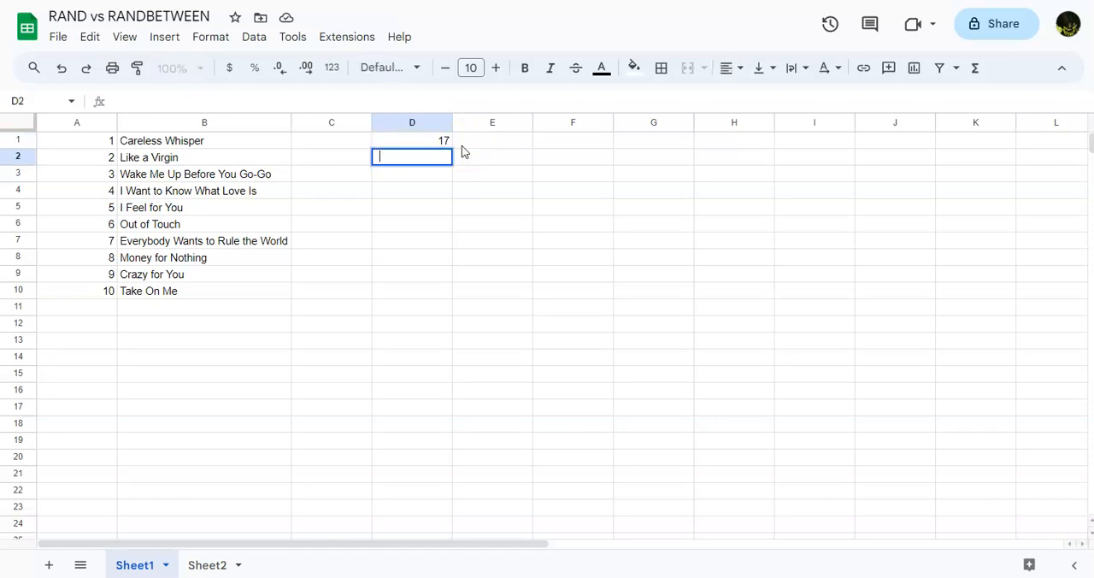
pyautogui.press('Return')
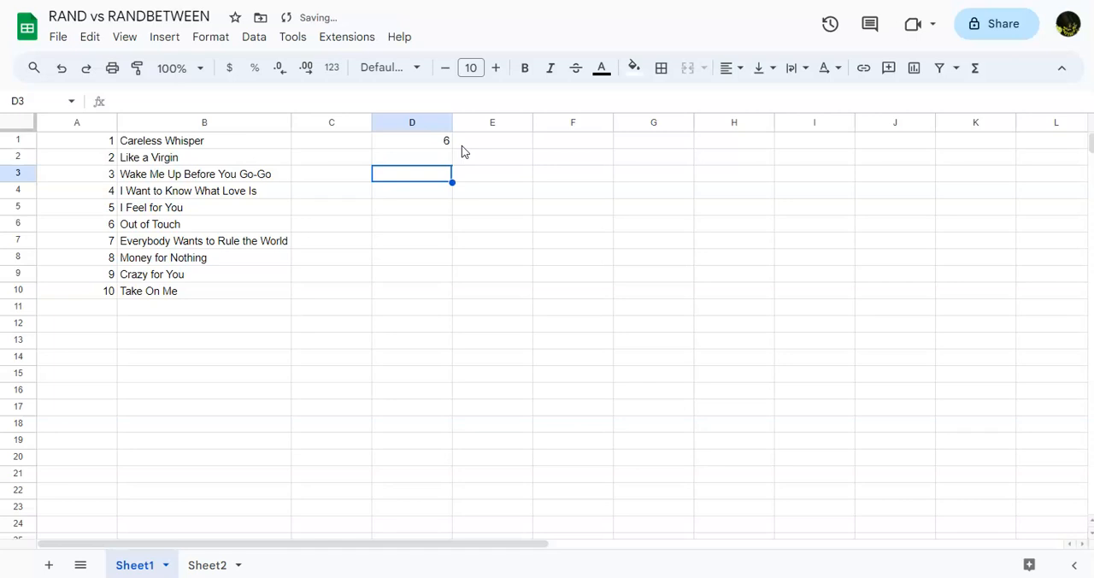
pyautogui.press('Return')
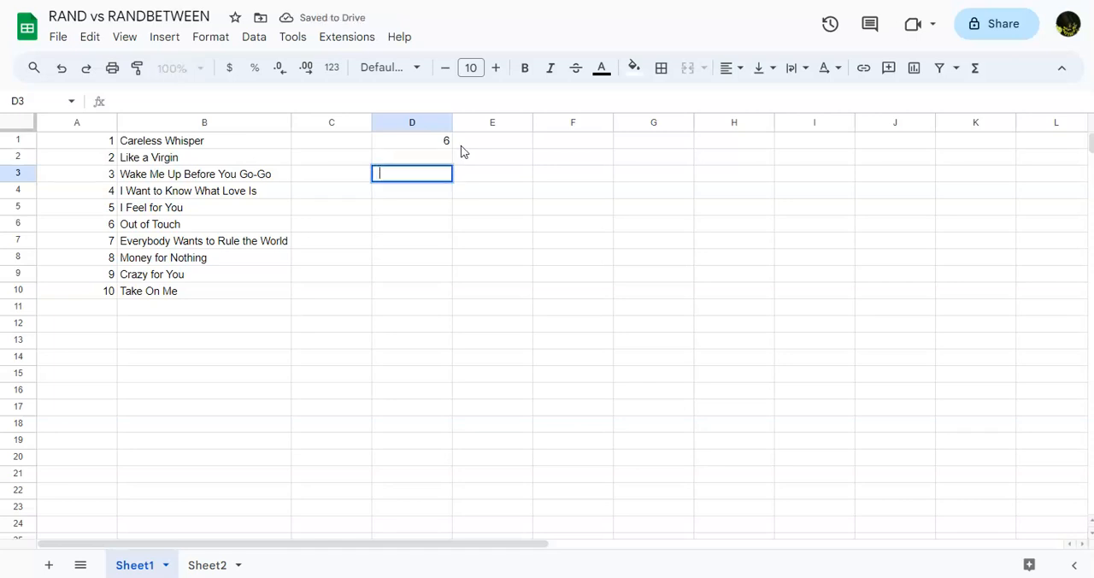
pyautogui.press('Return')
pyautogui.click(475, 156)
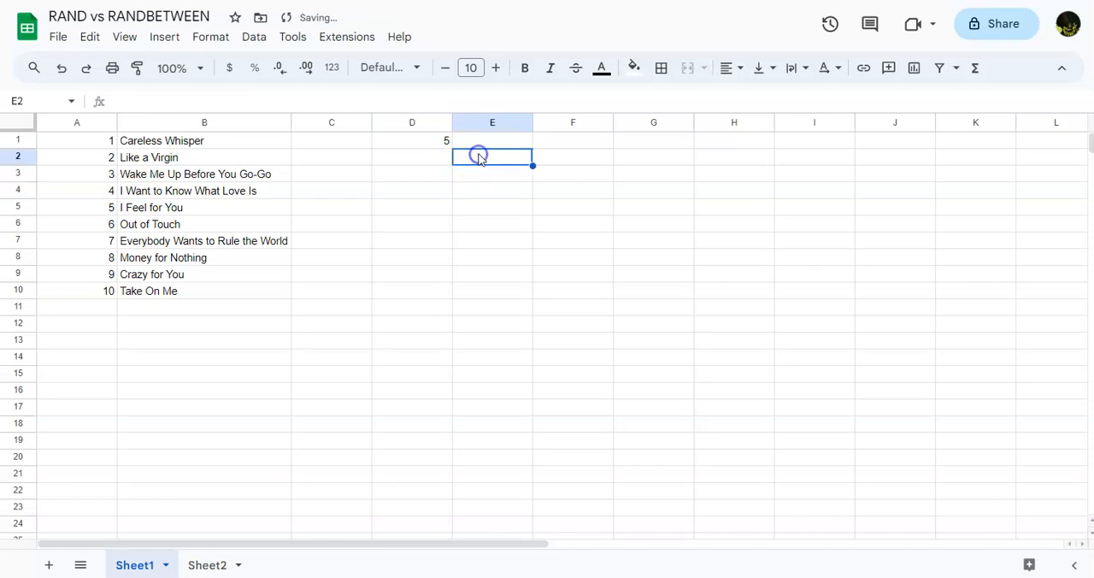
pyautogui.press('Return')
pyautogui.press('Return')
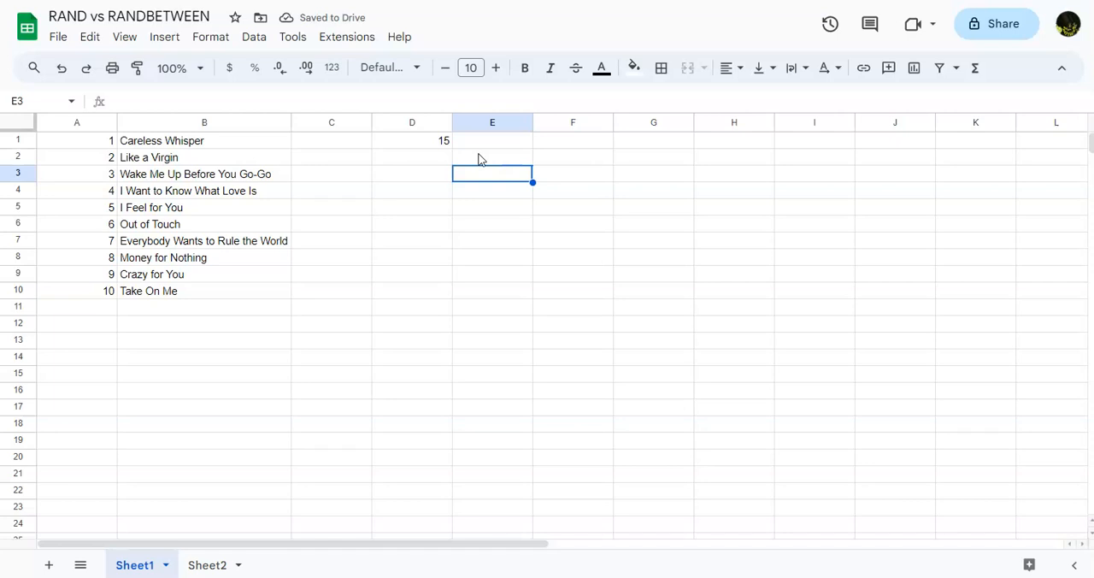
# Step: Clear cell D1 and begin a VLOOKUP formula in it
pyautogui.click(431, 141)
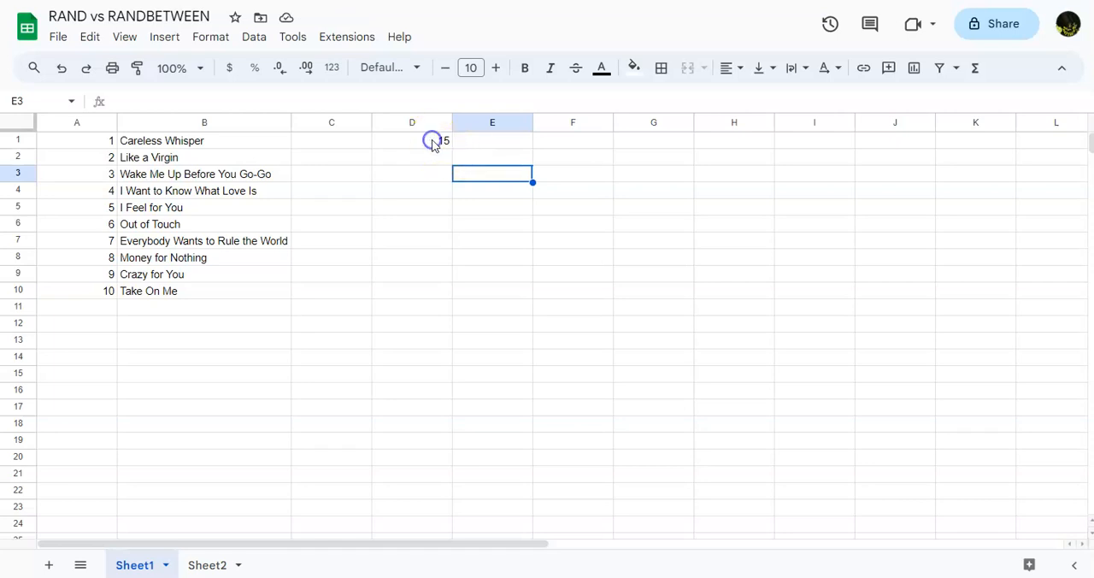
pyautogui.press('Delete')
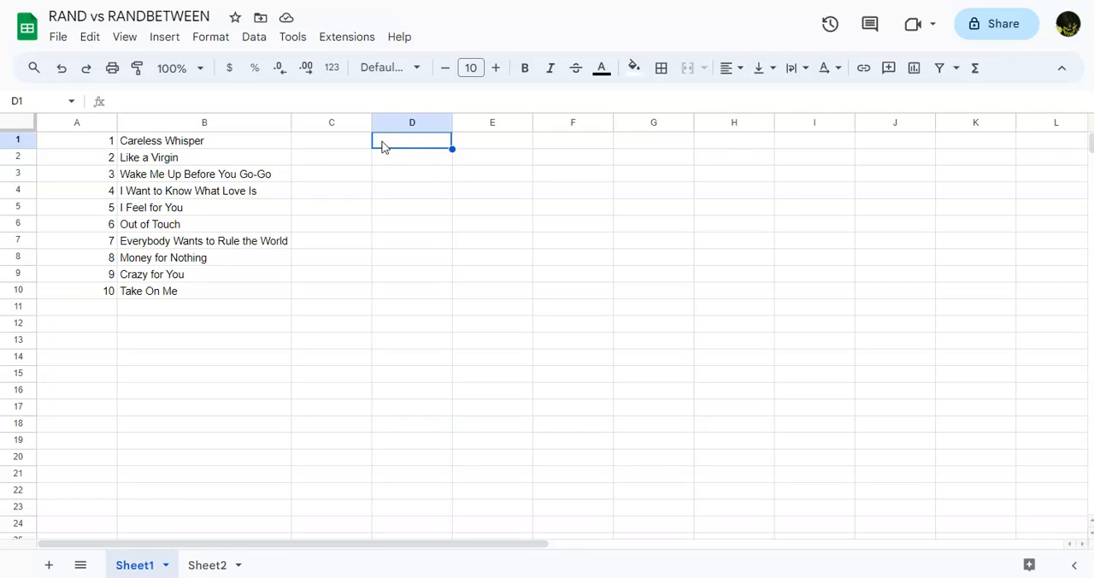
pyautogui.click(369, 98)
pyautogui.write('=')
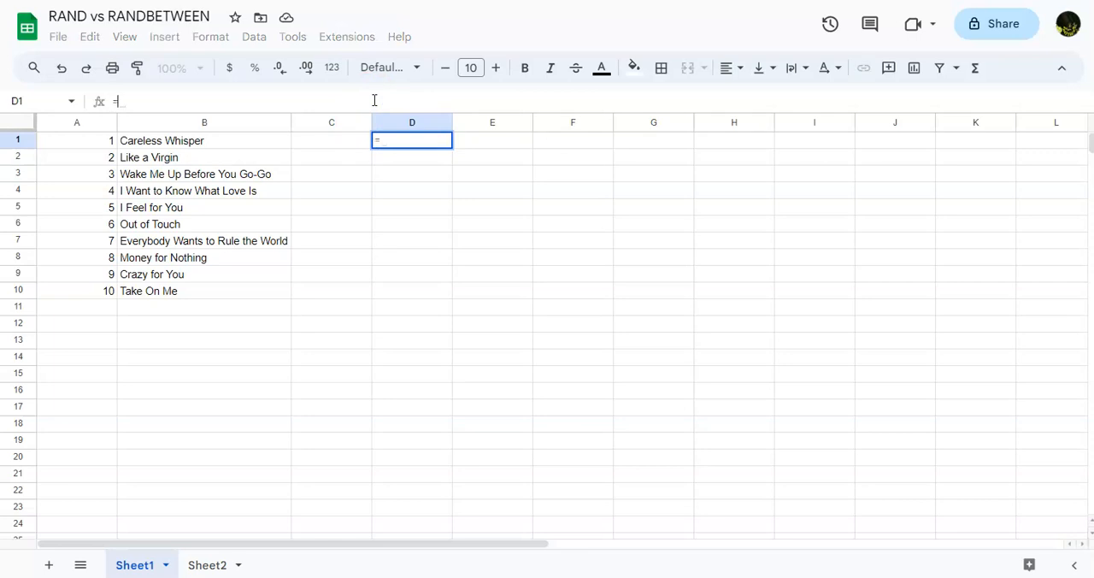
pyautogui.write('vloo')
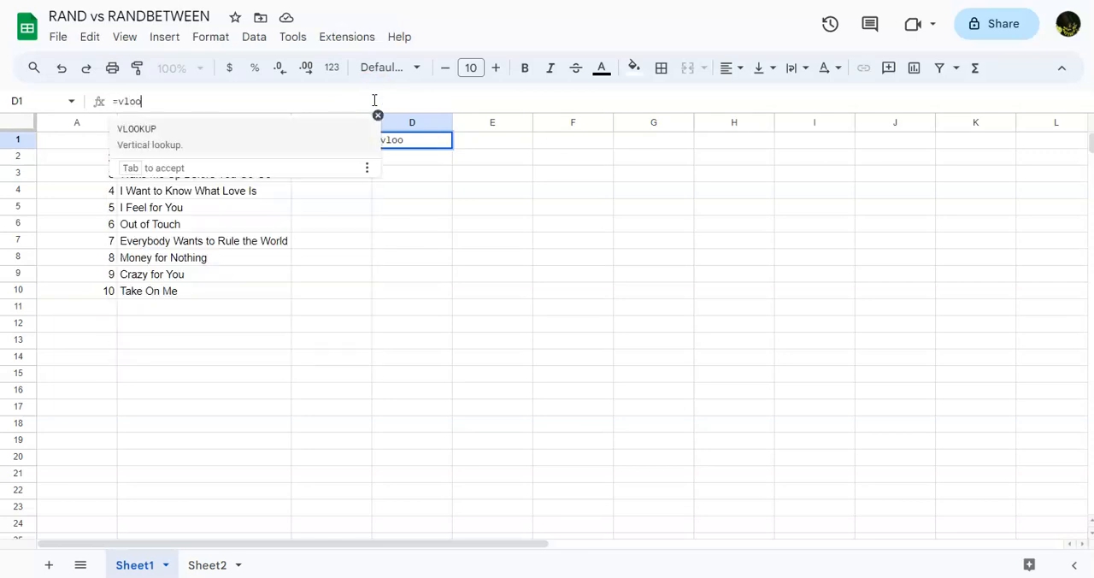
pyautogui.write('k')
pyautogui.write('up(')
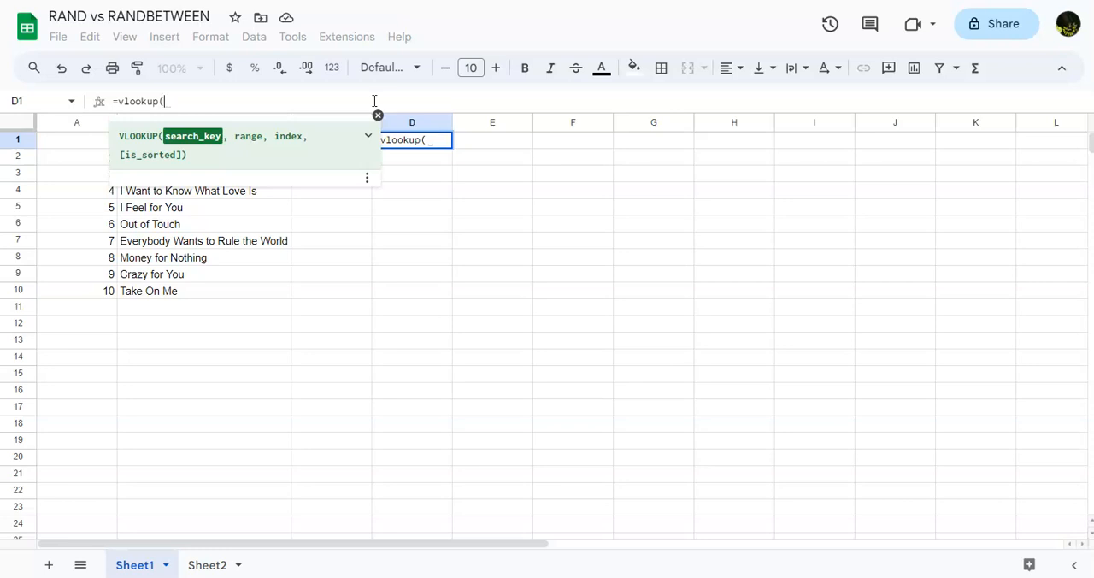
# Step: Enter RANDBETWEEN(1,10) as the search key of the VLOOKUP formula in D1
pyautogui.write('RAN')
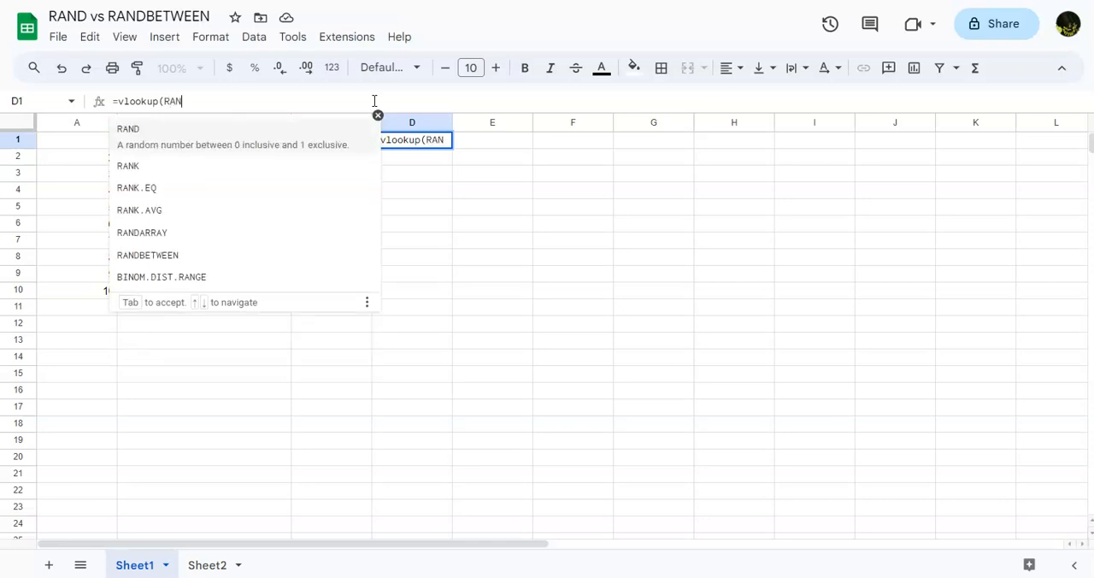
pyautogui.write('DBET')
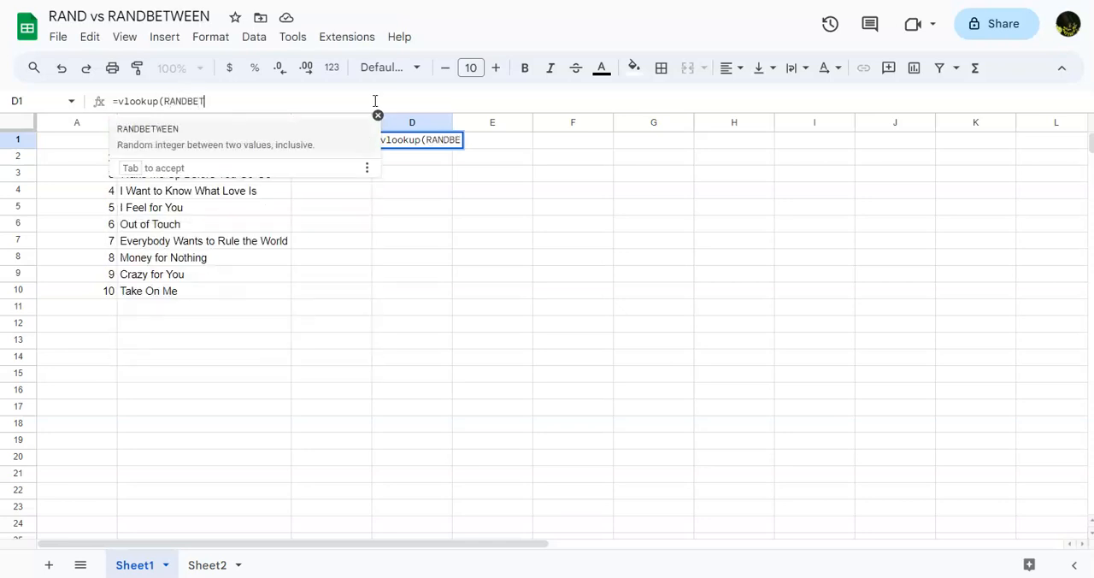
pyautogui.write('WEEN')
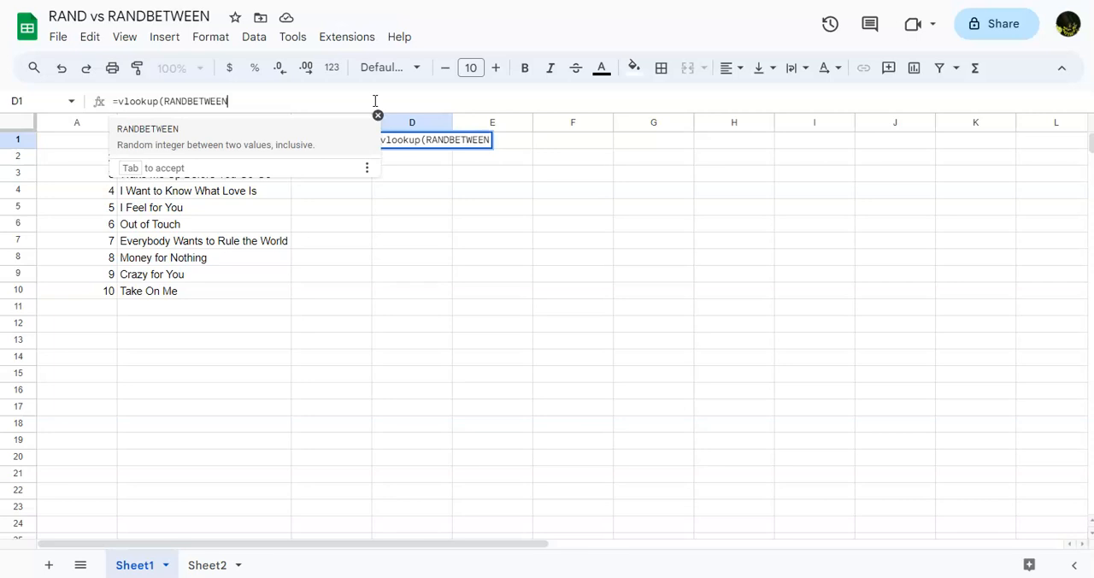
pyautogui.write('(1,')
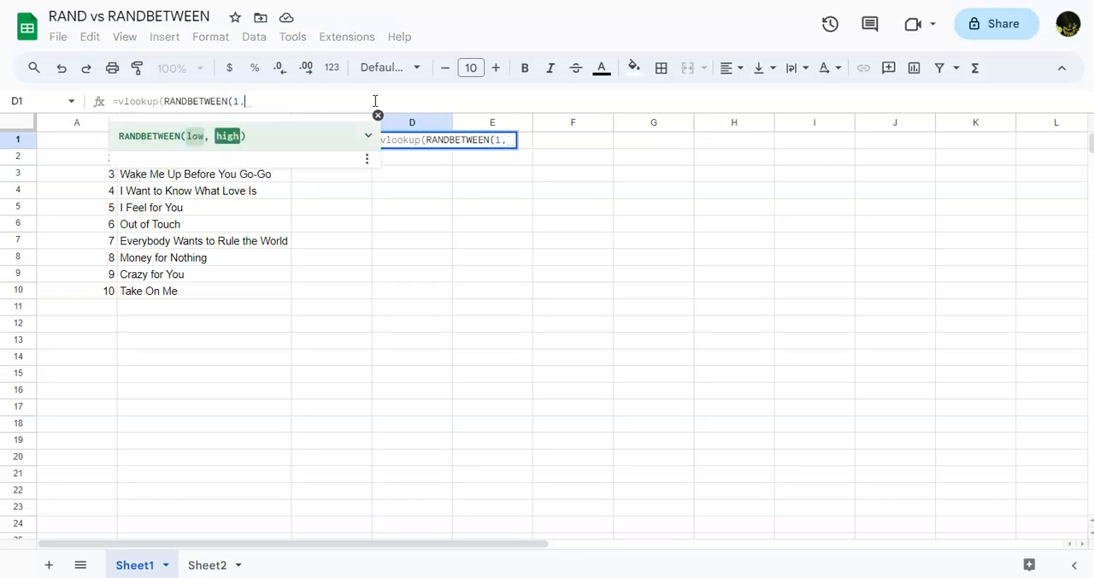
pyautogui.write('10)')
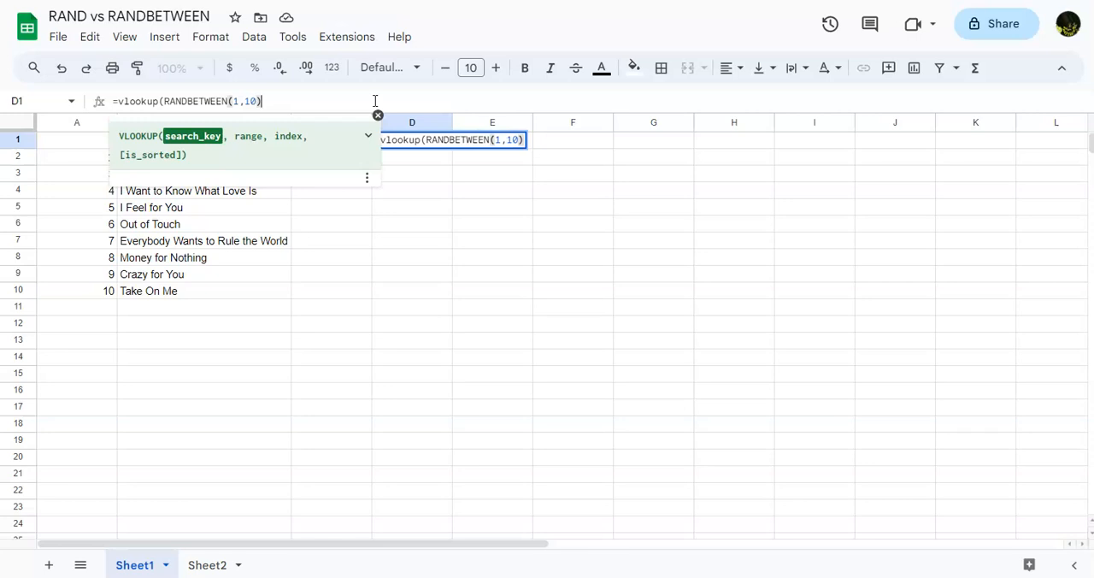
pyautogui.write(',')
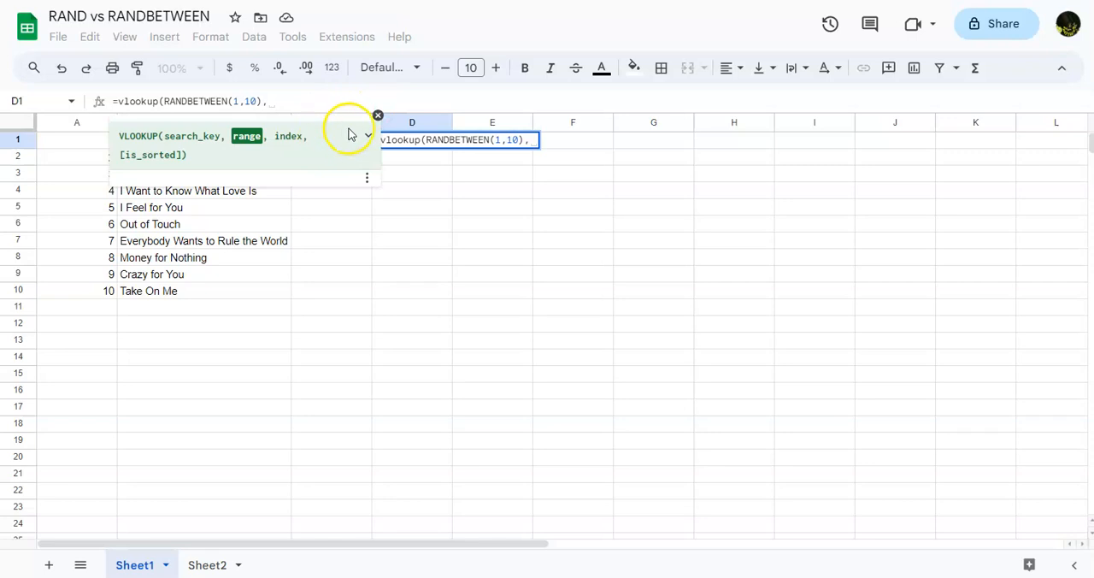
# Step: Complete the VLOOKUP in D1 with range A1:B10, index 2 and FALSE, and commit the formula
pyautogui.click(378, 115)
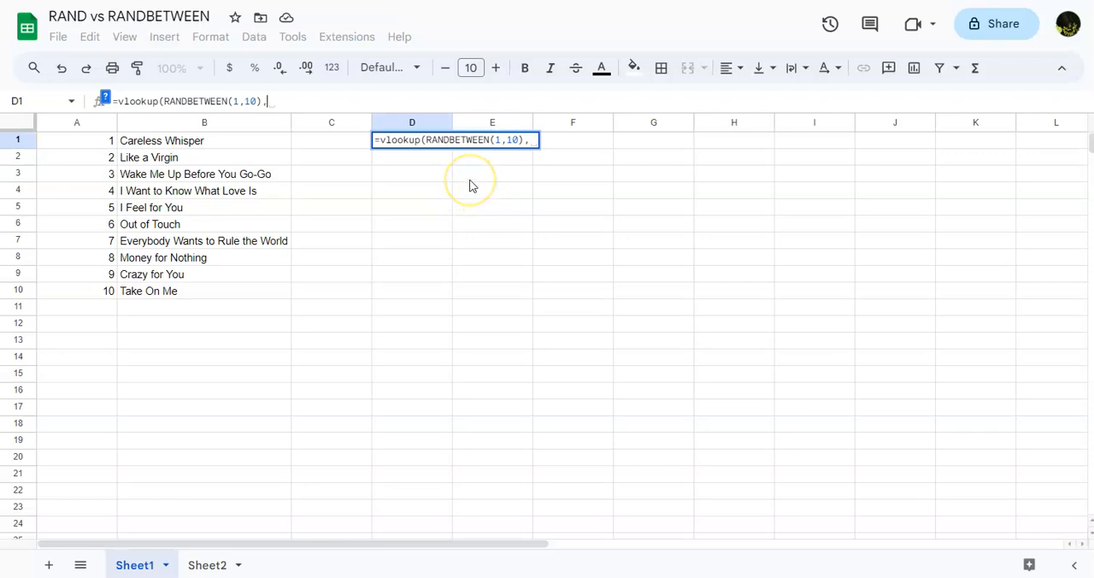
pyautogui.write('A1:B10')
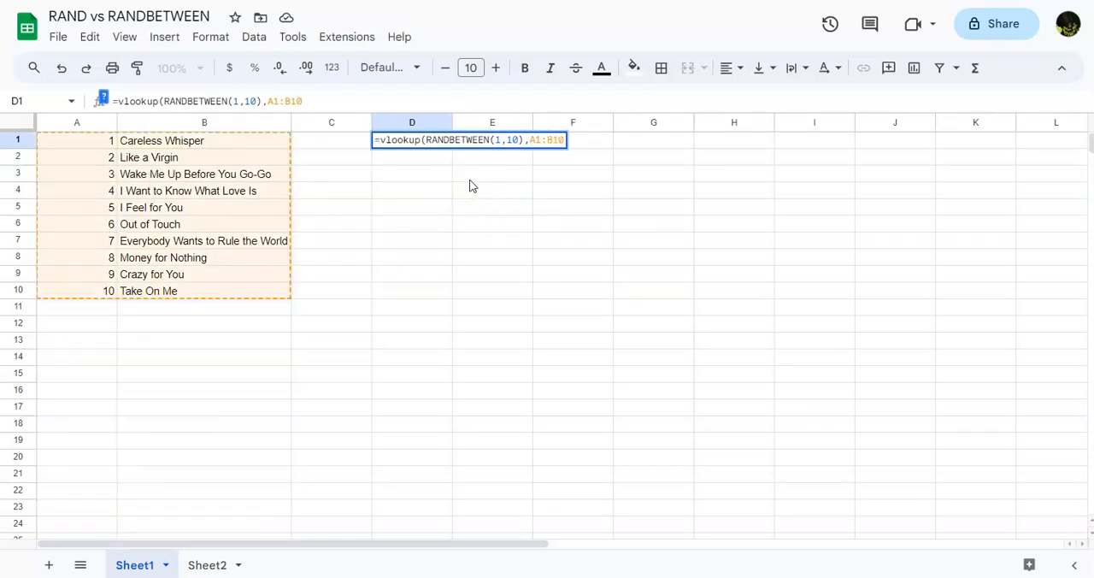
pyautogui.write(',')
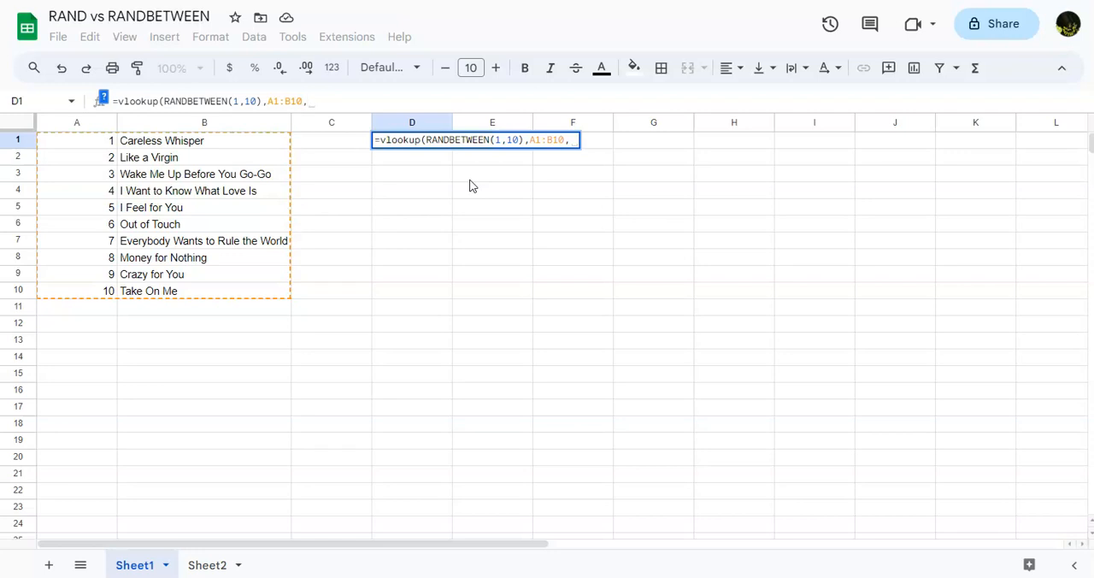
pyautogui.write('2')
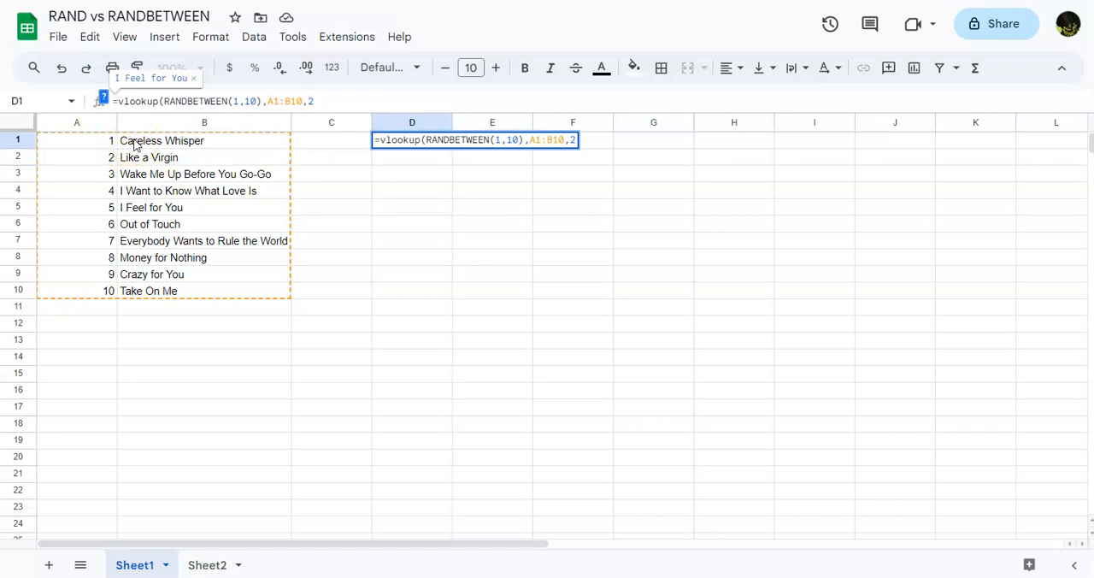
pyautogui.write(',FA')
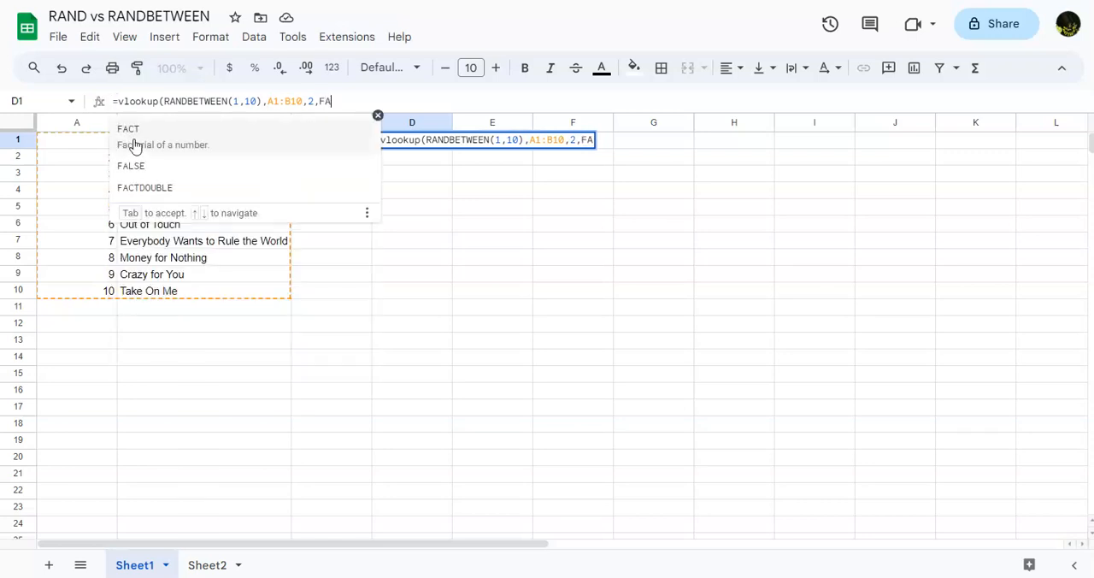
pyautogui.write('LSE')
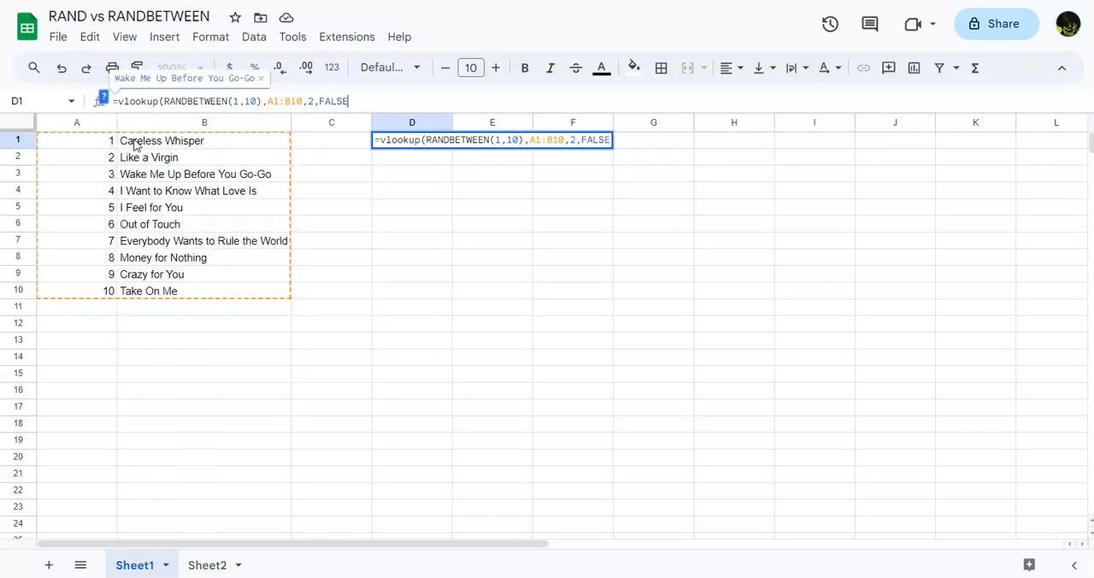
pyautogui.write(')')
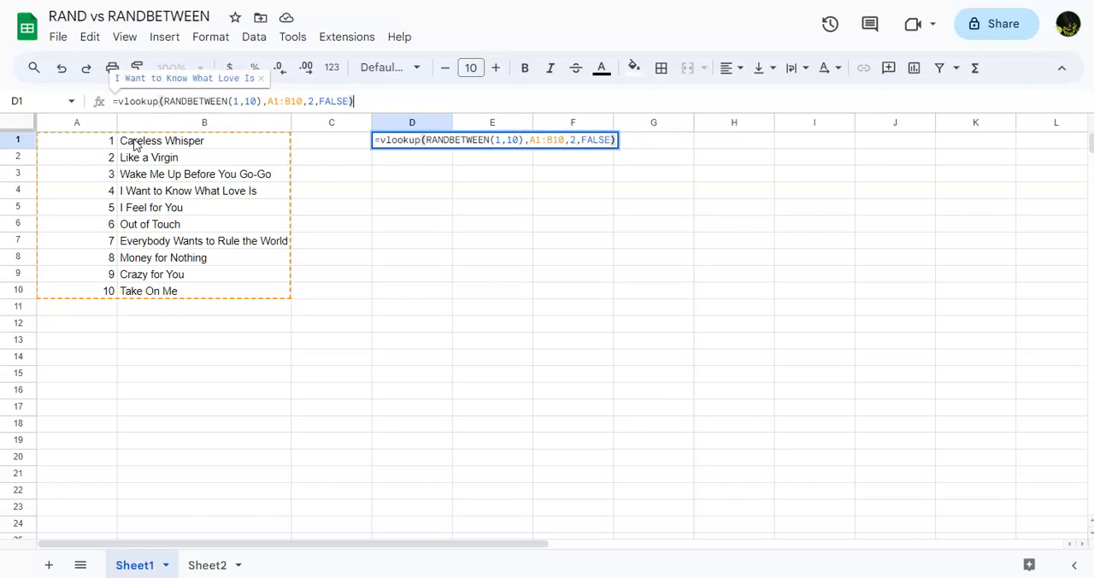
pyautogui.press('Return')
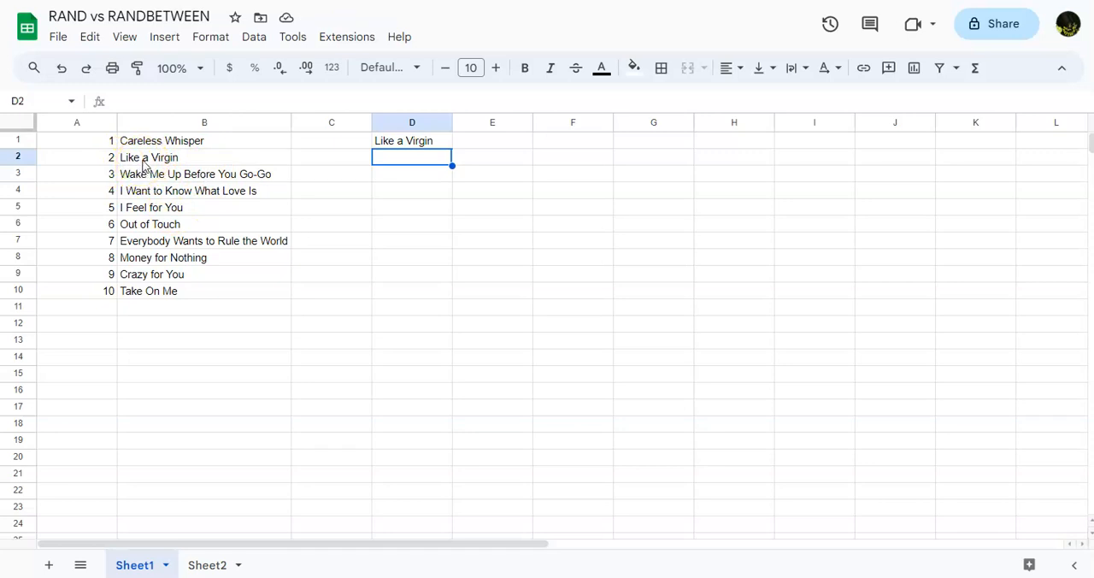
# Step: Regenerate the random song in D1 by recommitting its formula unedited and committing empty entries in D2 and D3
pyautogui.press('Return')
pyautogui.press('Return')
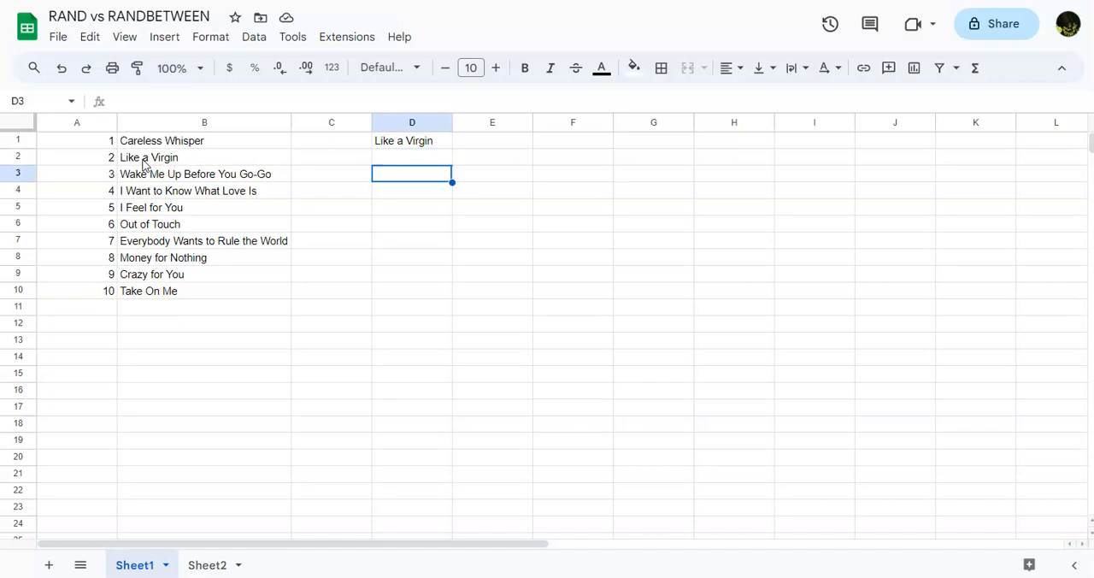
pyautogui.click(385, 153)
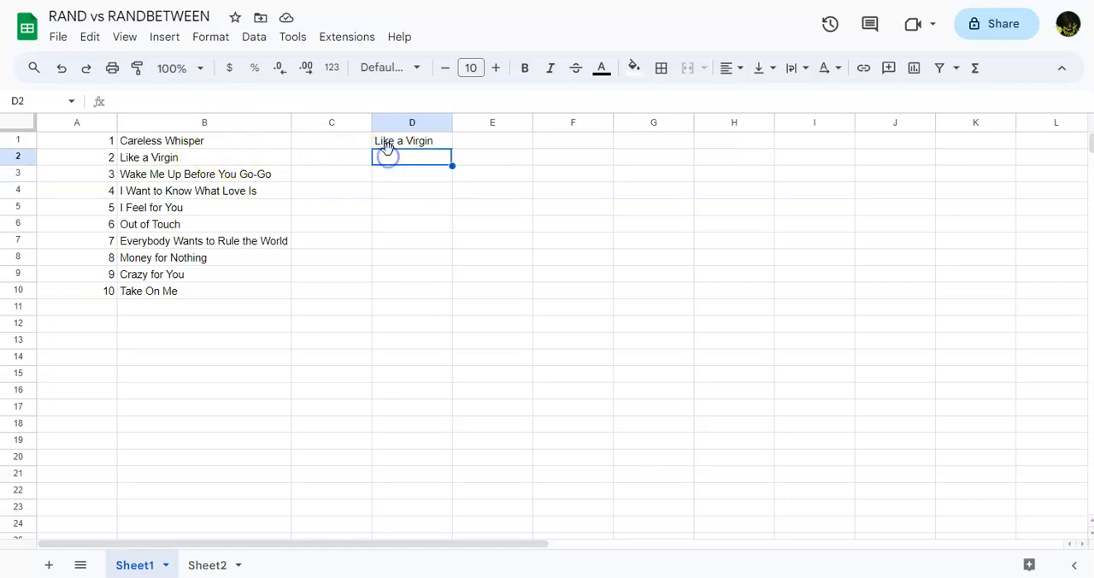
pyautogui.click(390, 146)
pyautogui.press('Return')
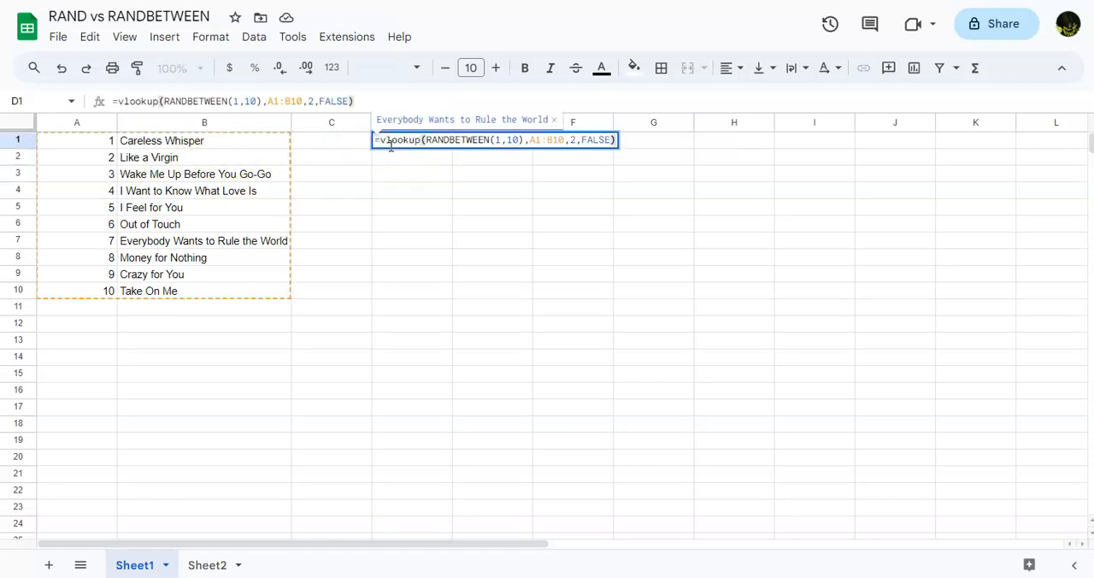
pyautogui.press('Return')
pyautogui.doubleClick(393, 154)
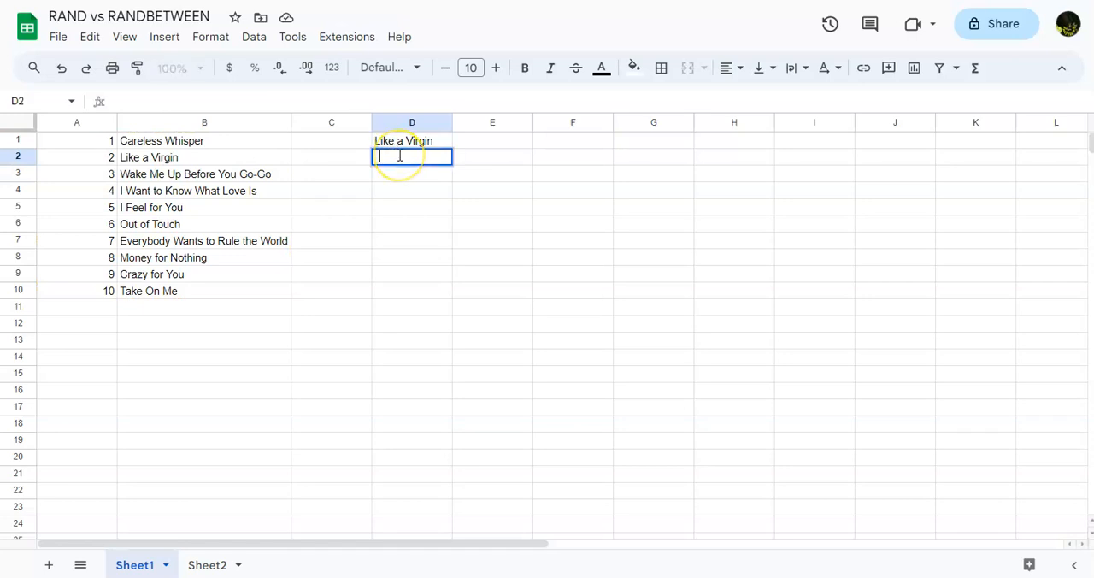
pyautogui.press('Return')
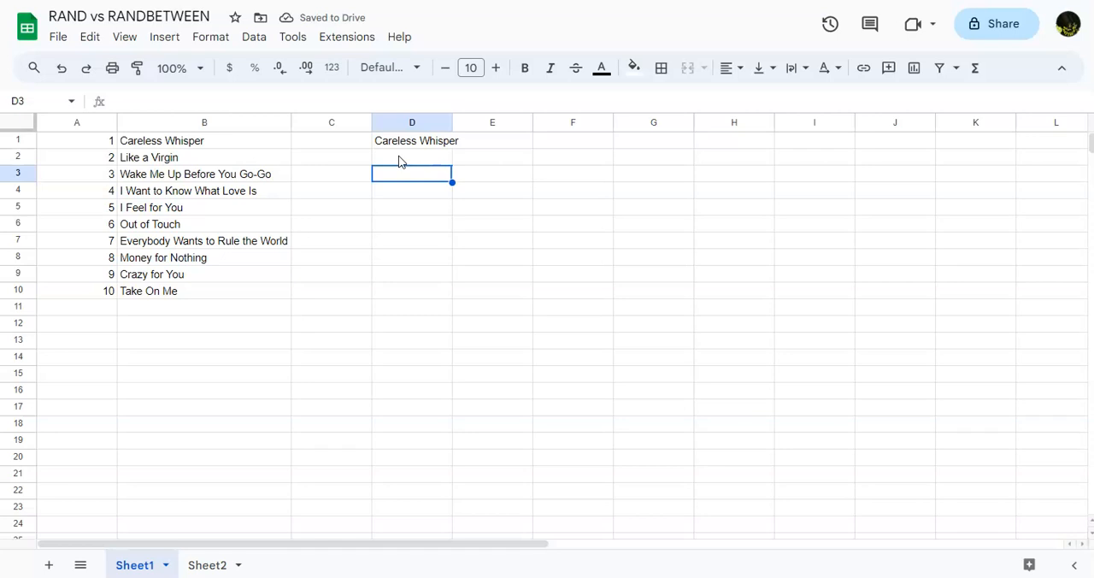
pyautogui.press('Return')
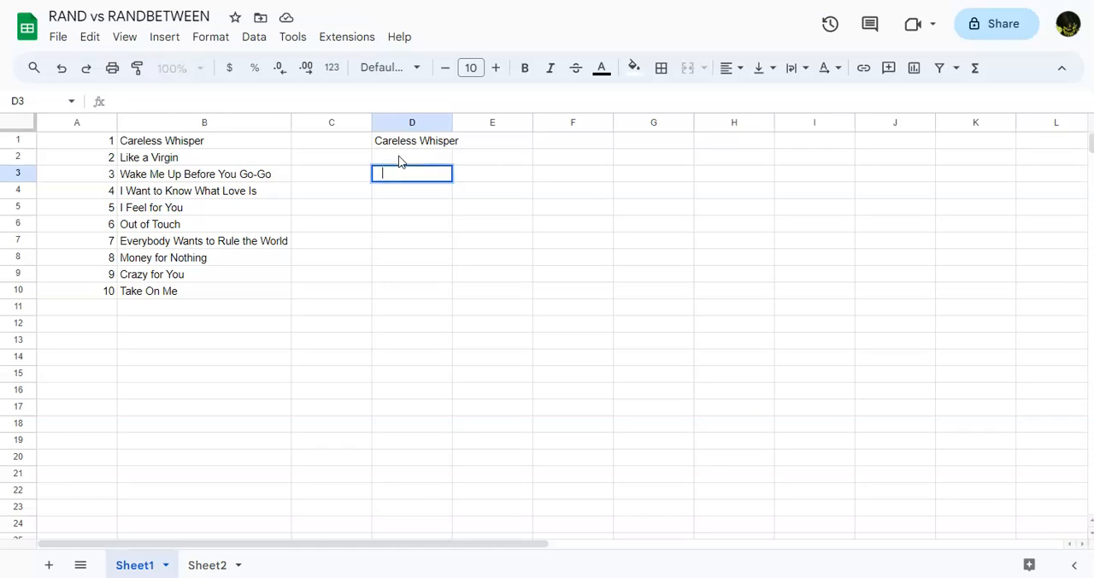
pyautogui.press('Return')
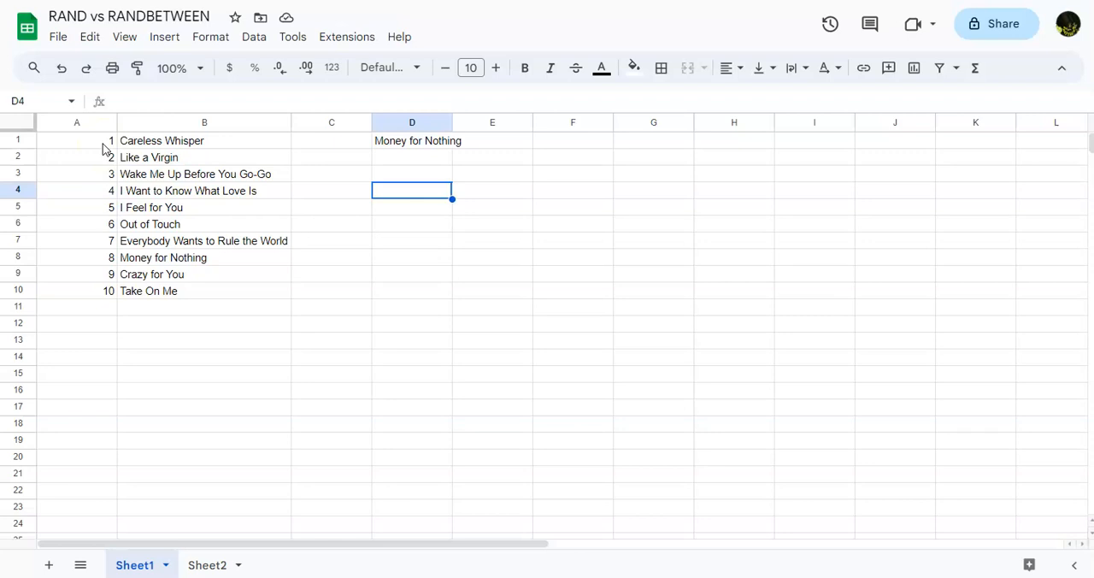
# Step: Make the lookup range in D1's VLOOKUP formula absolute as $A$1:$B$10
pyautogui.click(407, 149)
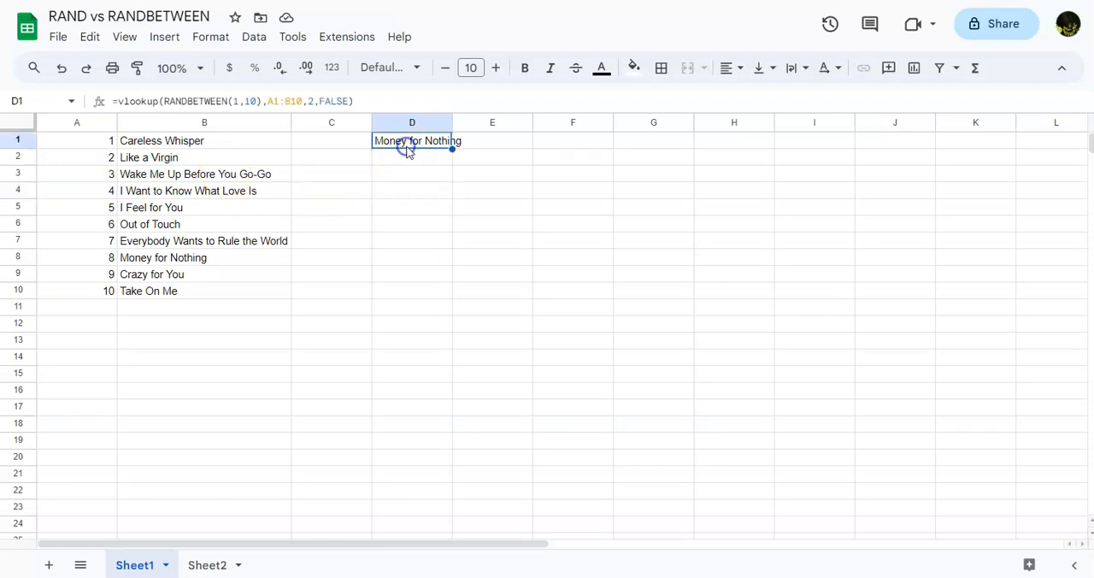
pyautogui.click(292, 102)
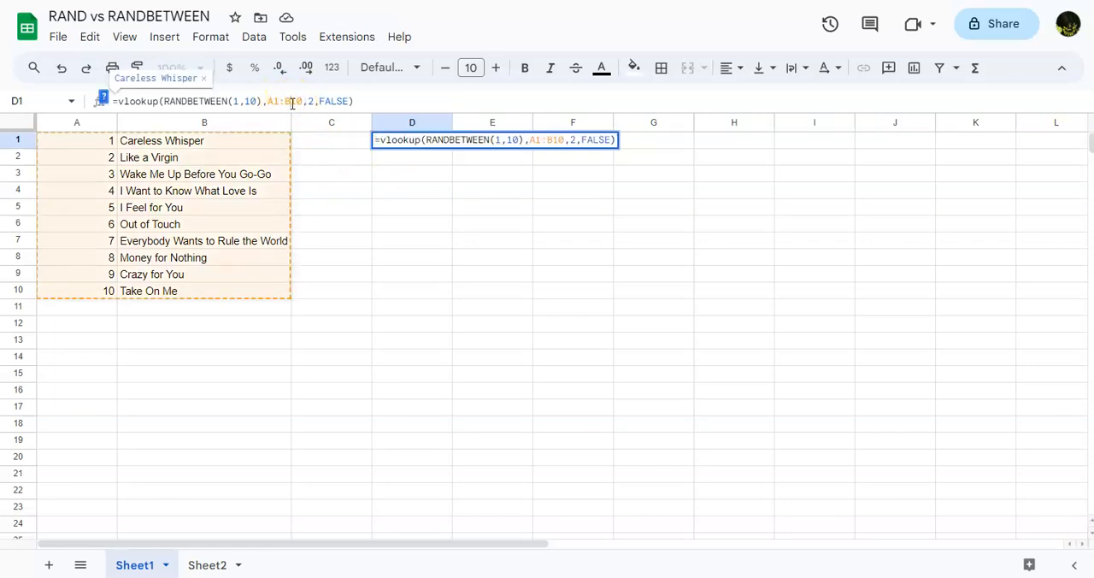
pyautogui.press('F4')
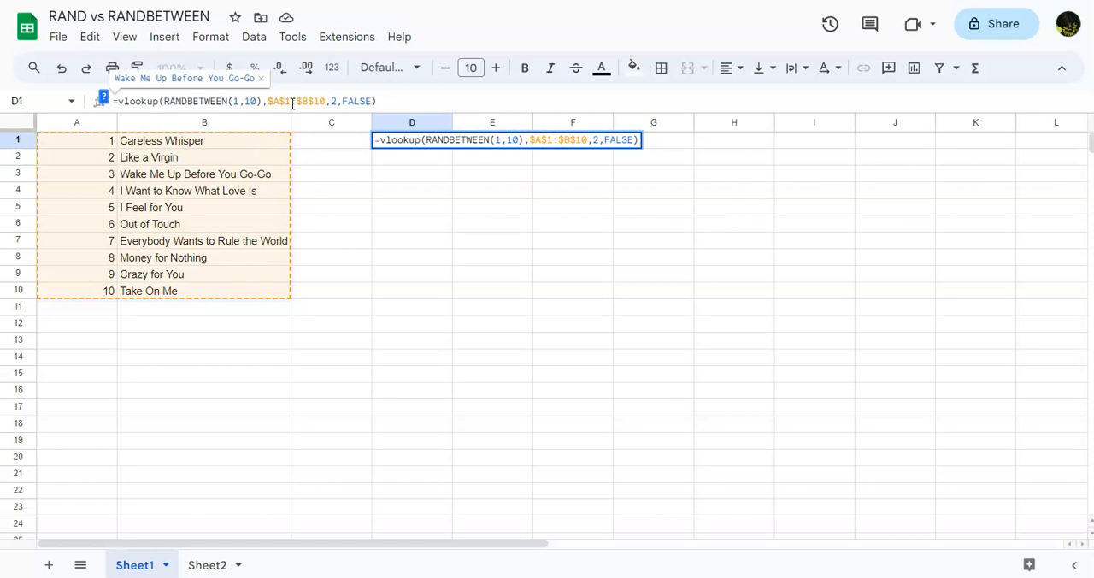
# Step: Remove the end row from D1's lookup range so it reads $A$1:$B, check the highlighted columns and commit the formula
pyautogui.press('BackSpace')
pyautogui.press('BackSpace')
pyautogui.press('BackSpace')
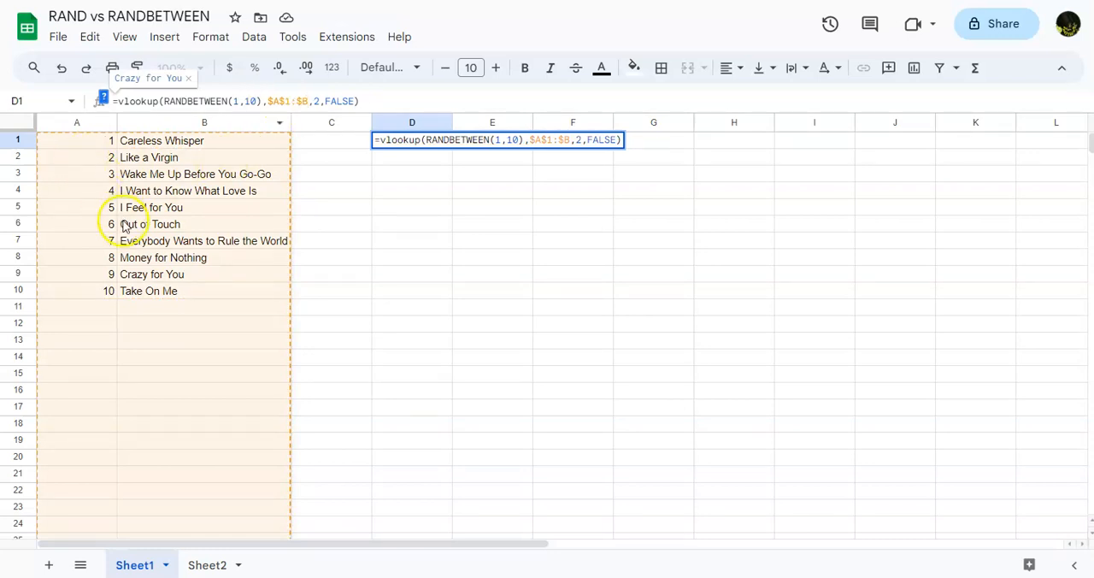
pyautogui.scroll(-8, 128, 283)
pyautogui.scroll(7, 126, 286)
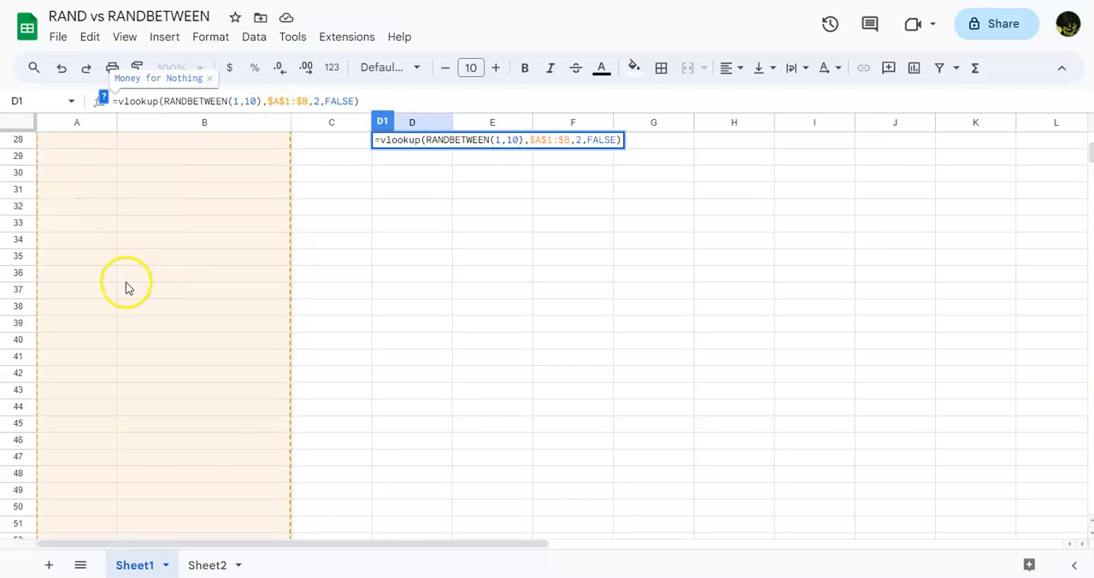
pyautogui.scroll(2, 124, 284)
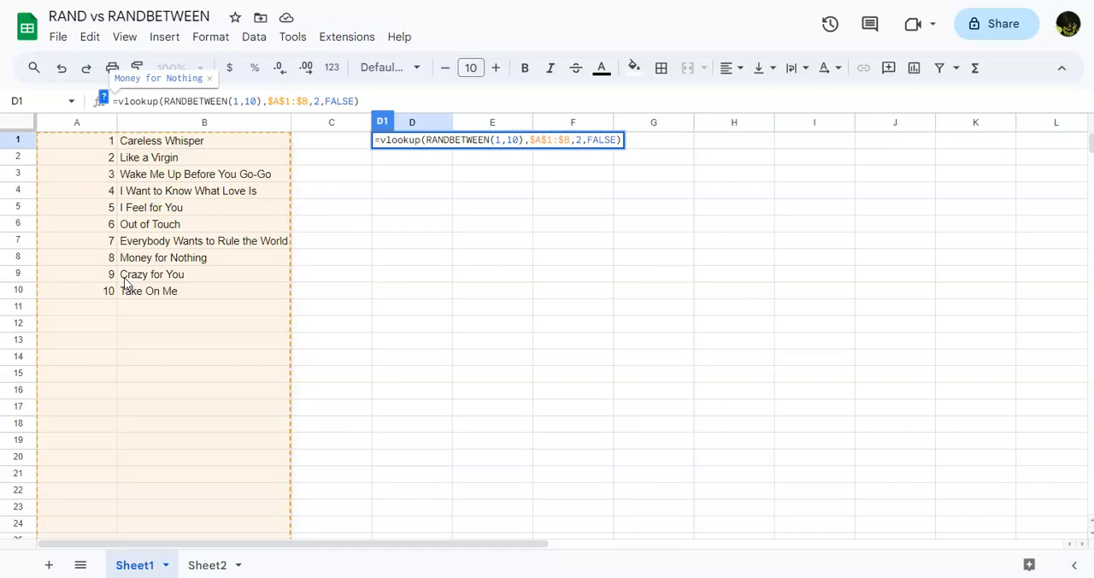
pyautogui.press('Return')
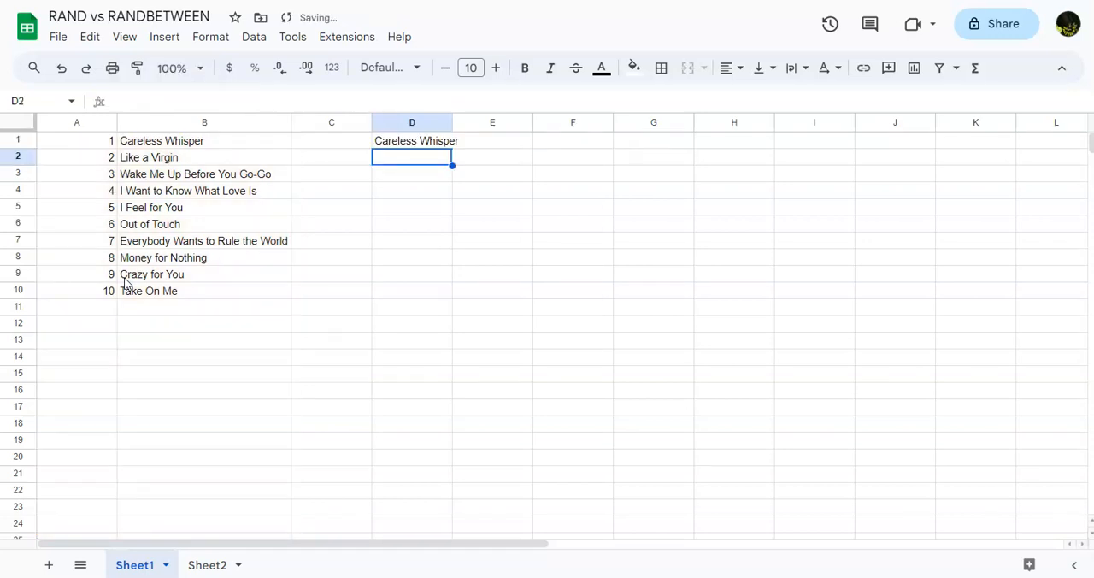
# Step: Wrap the VLOOKUP in D1 in an IFNA function and add a comma after it for the fallback argument
pyautogui.click(428, 143)
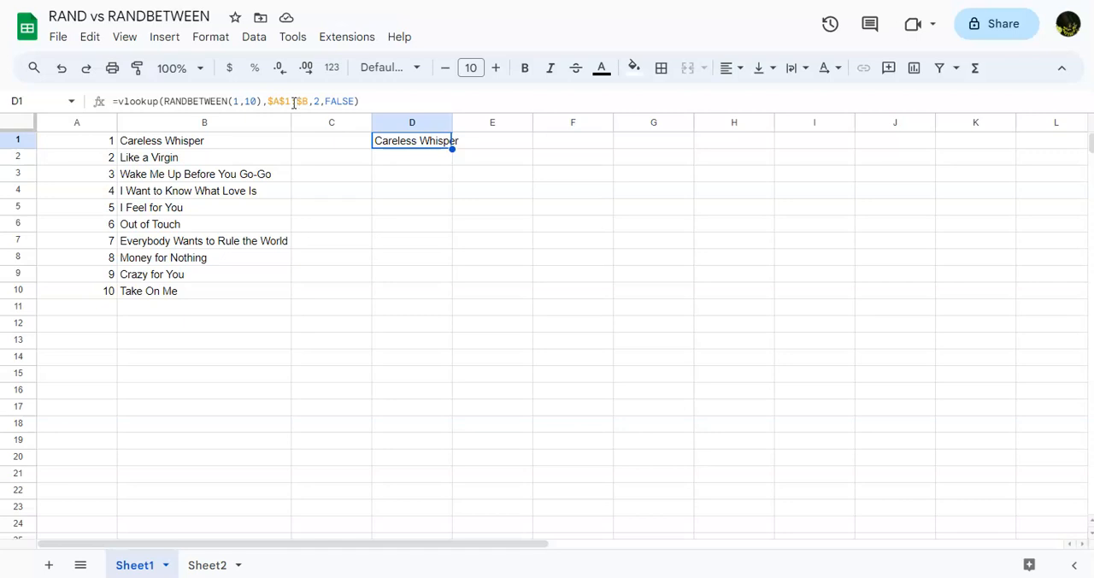
pyautogui.click(119, 101)
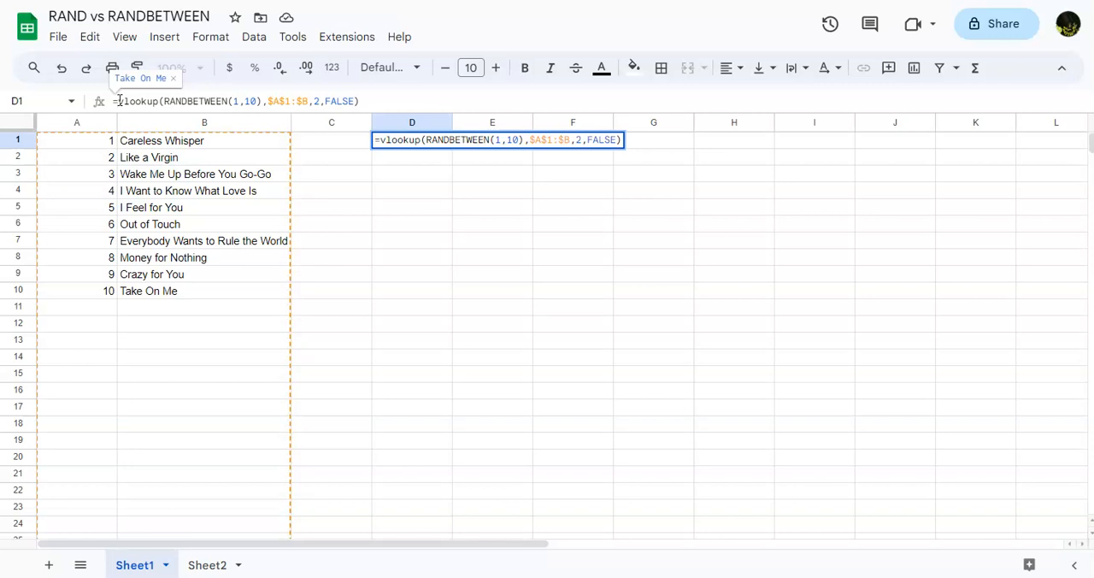
pyautogui.write('ifNA')
pyautogui.press('BackSpace')
pyautogui.press('BackSpace')
pyautogui.press('BackSpace')
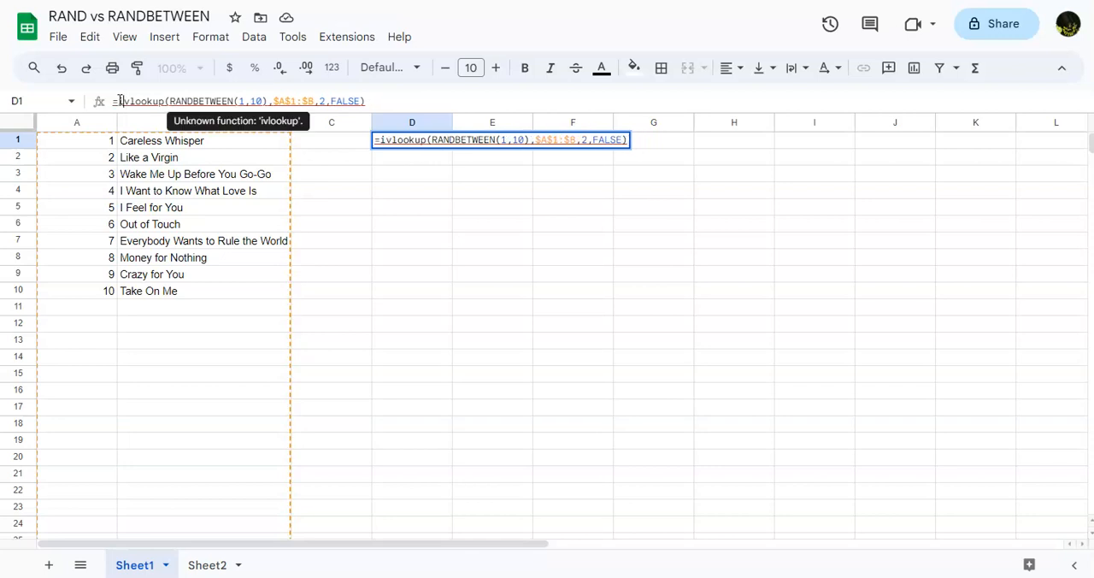
pyautogui.write('FNA')
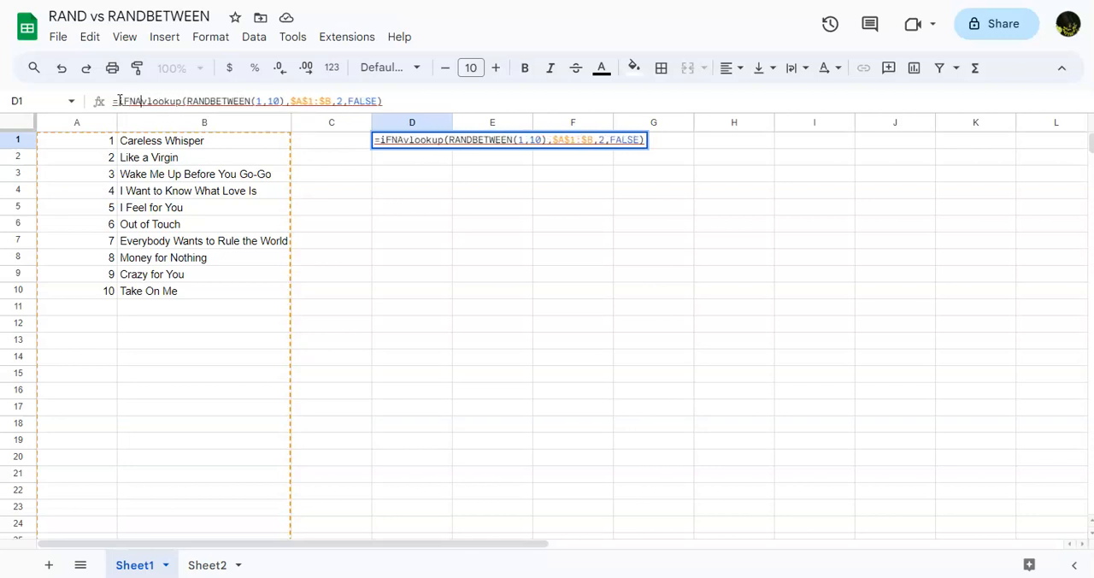
pyautogui.write('(')
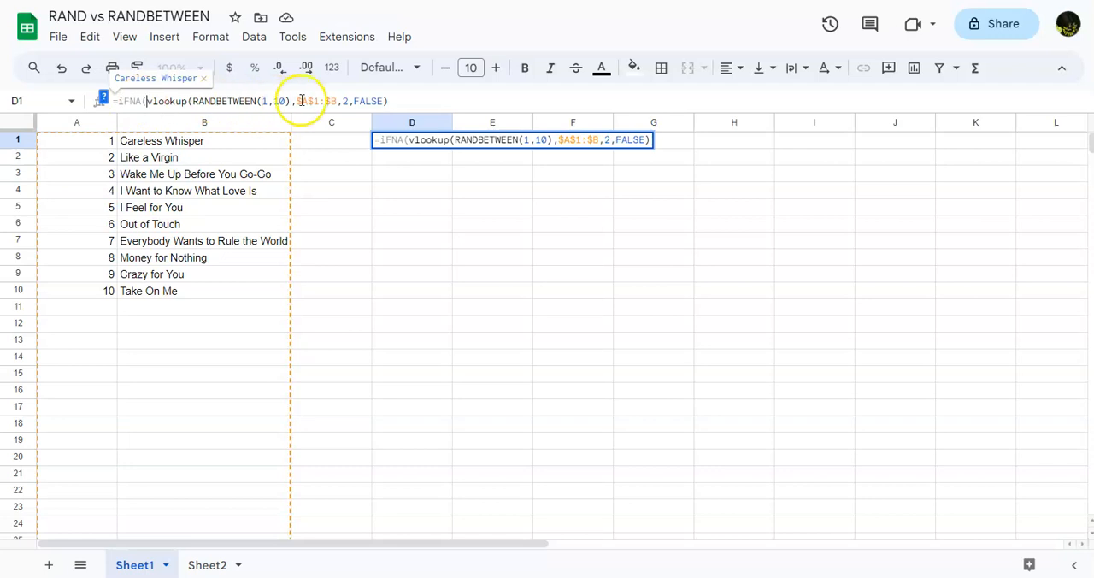
pyautogui.click(391, 100)
pyautogui.write('),')
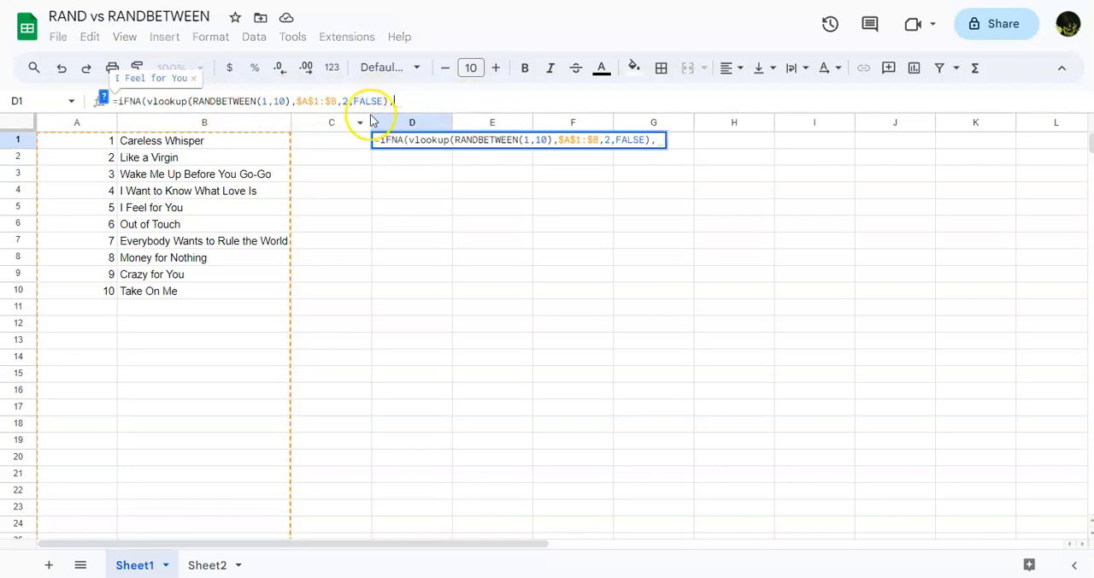
# Step: Add "Cell is Blank" as the IFNA fallback text in D1, close the parenthesis and commit the formula
pyautogui.click(135, 101)
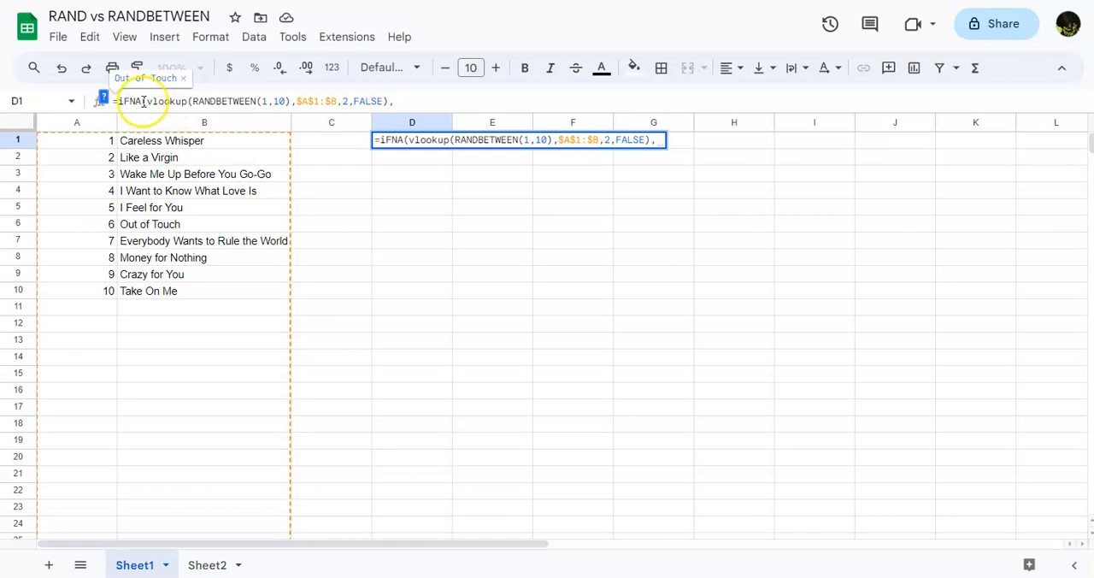
pyautogui.click(401, 140)
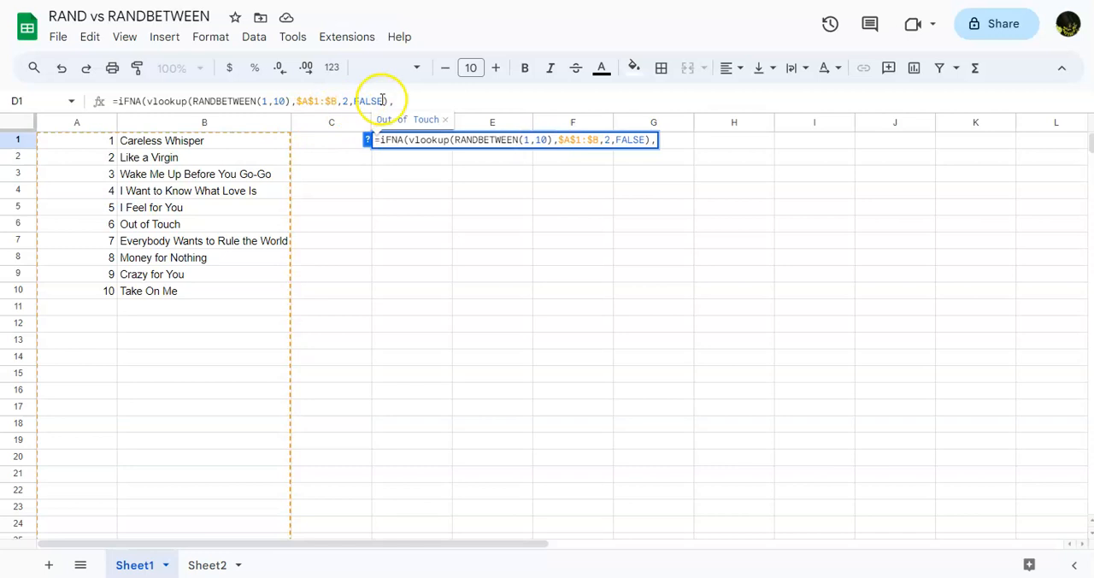
pyautogui.click(397, 100)
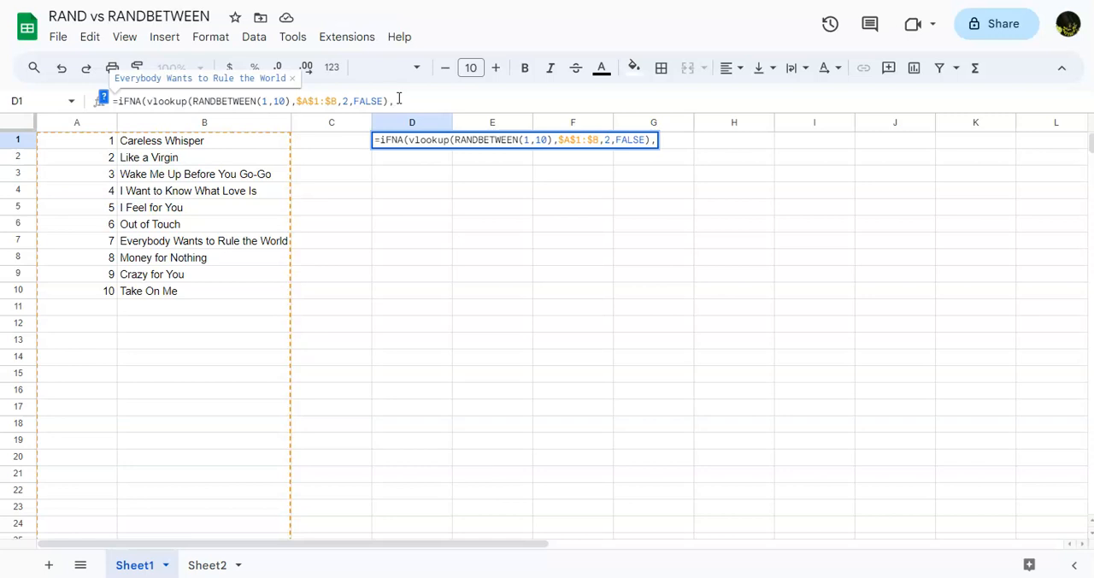
pyautogui.write('"')
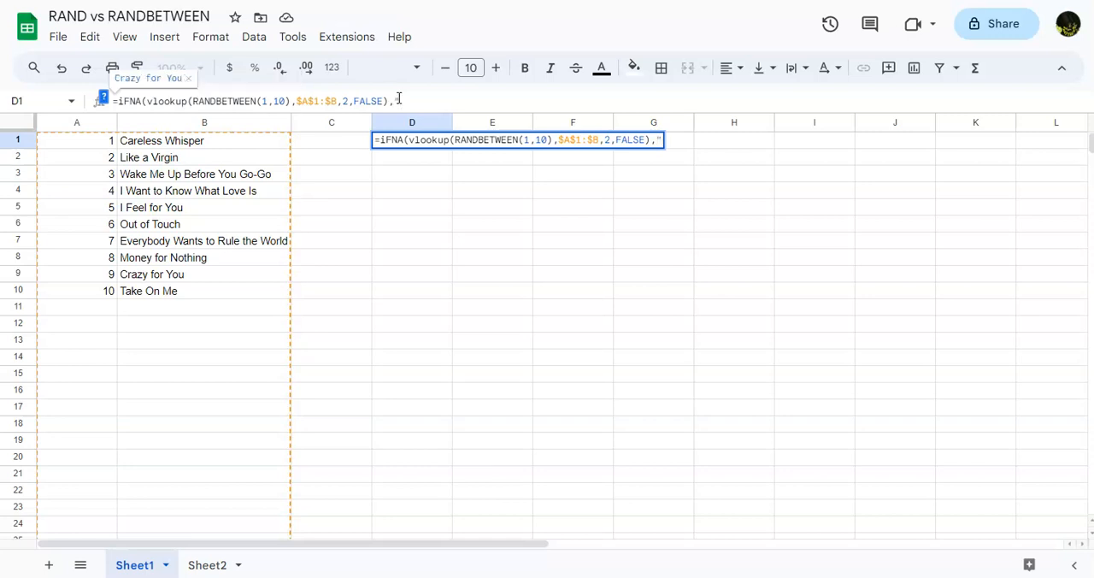
pyautogui.write('Cell')
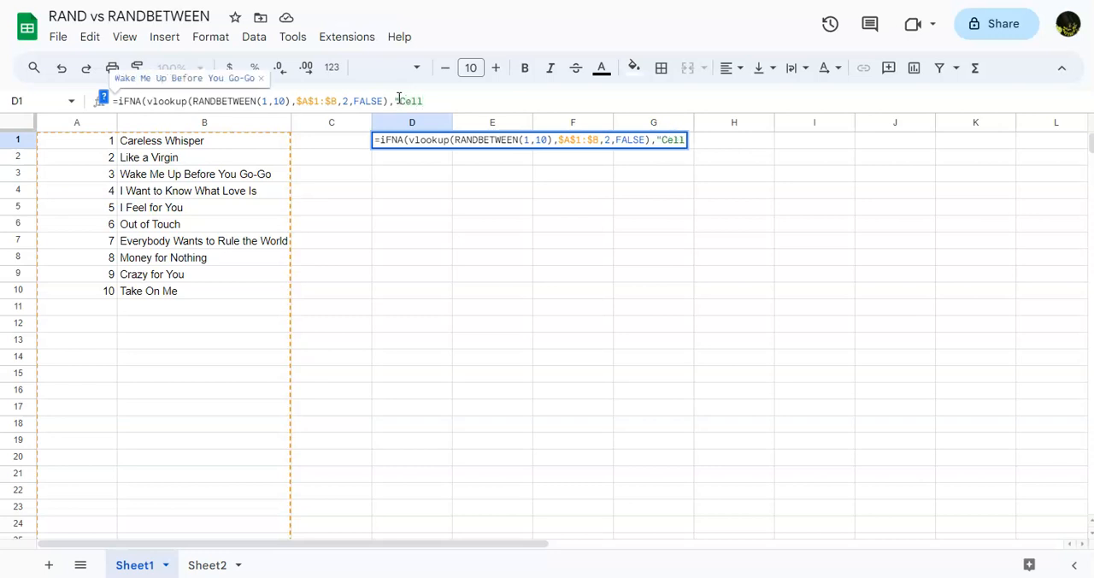
pyautogui.write(' is Blan')
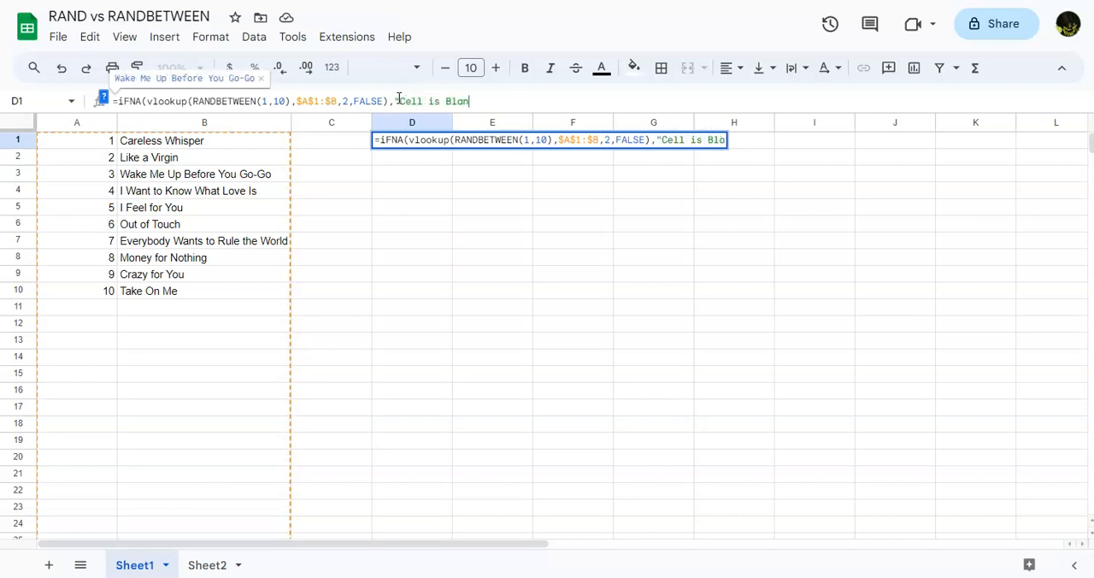
pyautogui.write('k"')
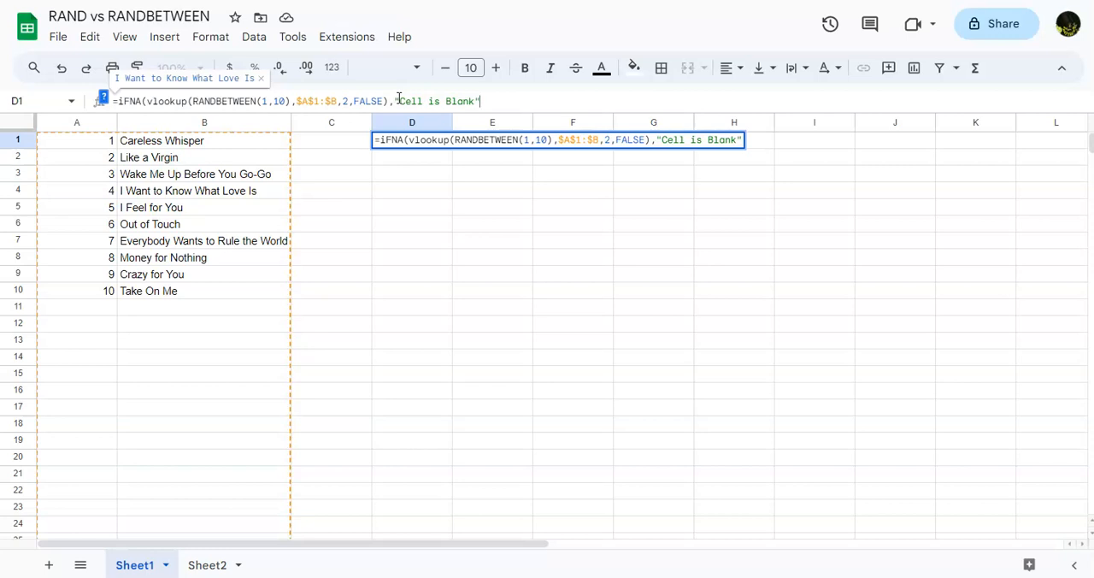
pyautogui.write(')')
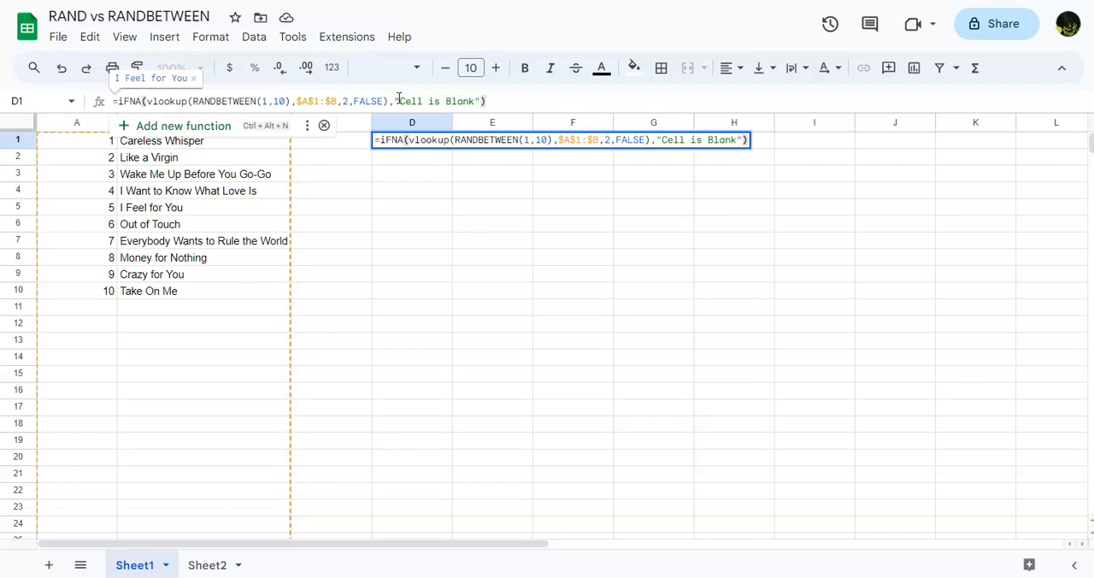
pyautogui.press('Return')
# Step: Regenerate the random song in D1 by committing empty entries in D2, D3 and D4
pyautogui.doubleClick(403, 156)
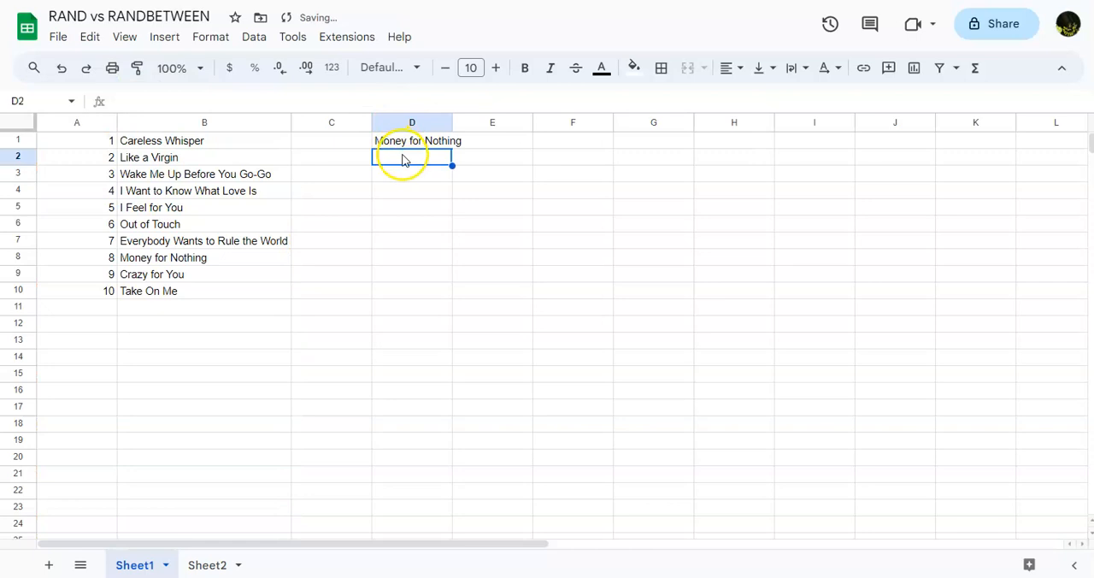
pyautogui.press('Return')
pyautogui.doubleClick(403, 179)
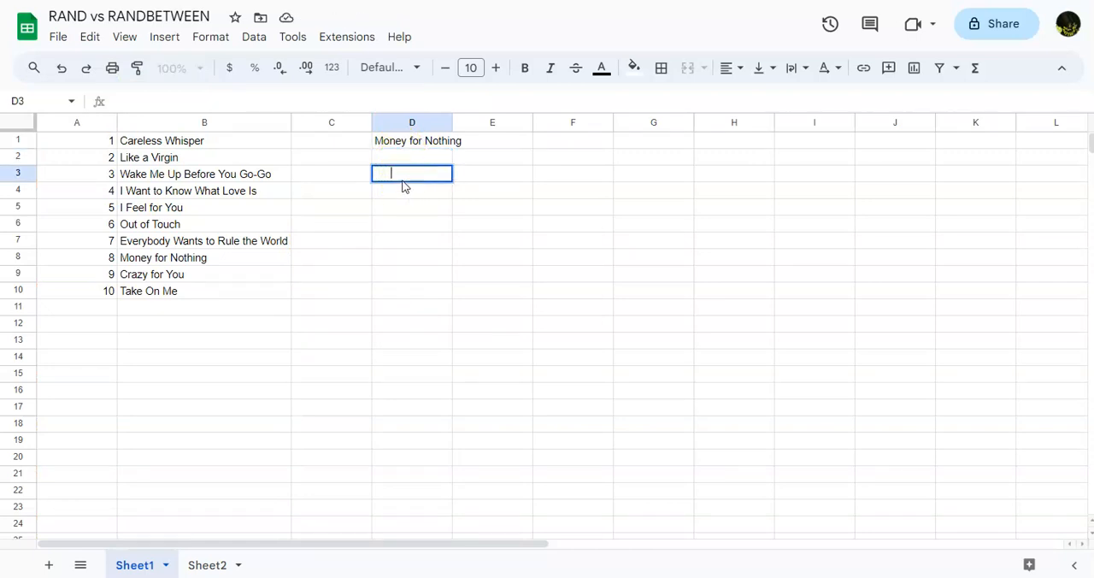
pyautogui.press('Return')
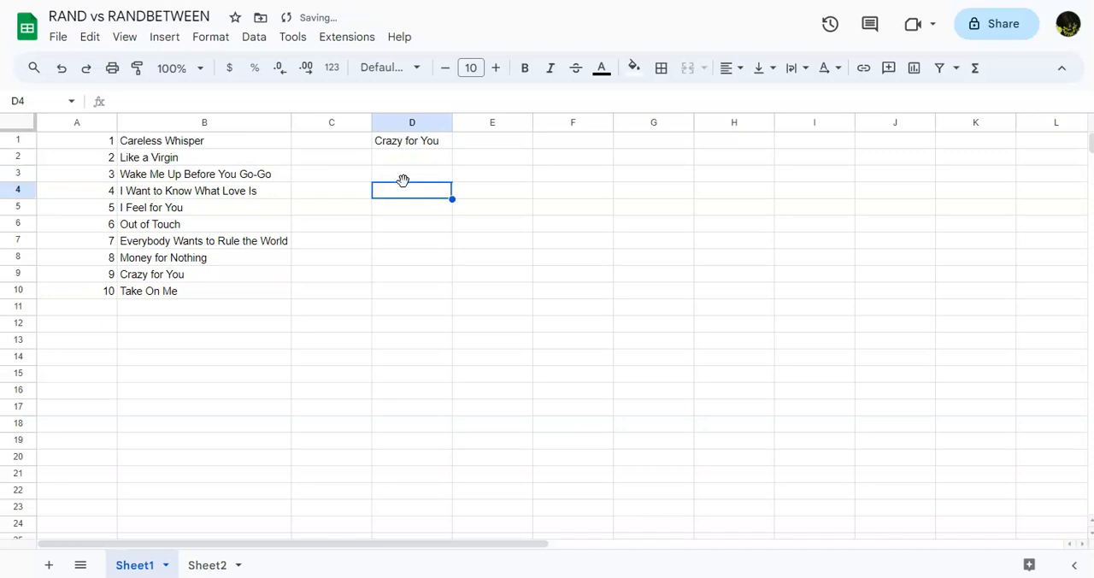
pyautogui.doubleClick(405, 188)
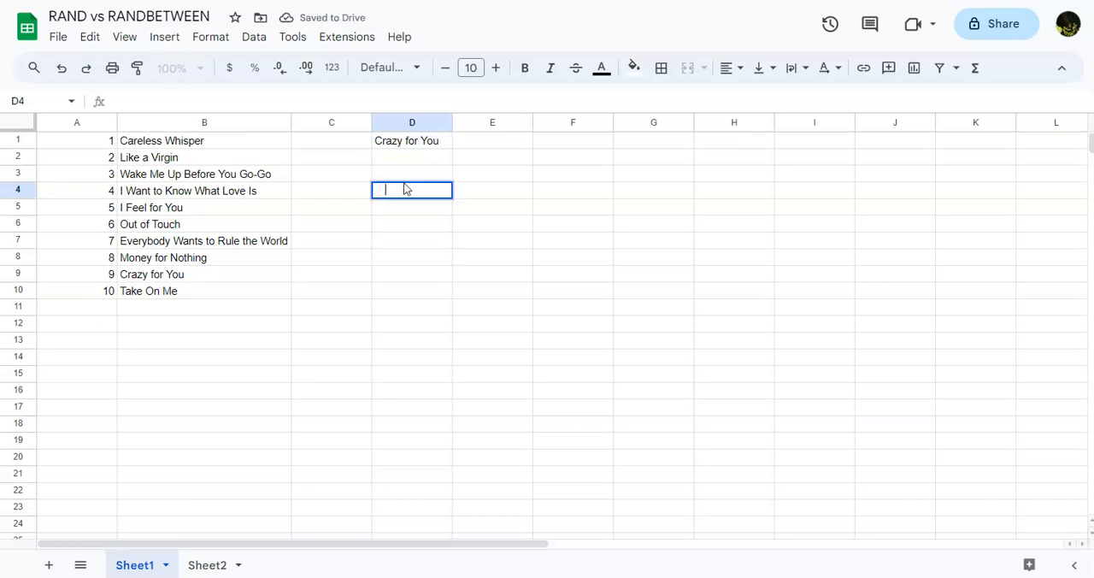
pyautogui.press('Return')
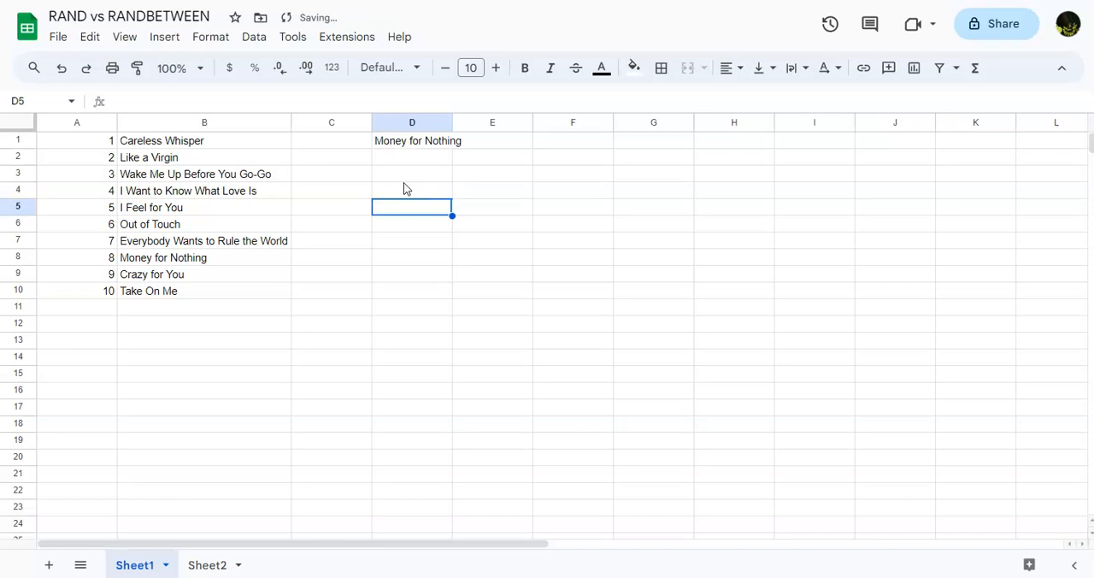
# Step: Set the upper bound of RANDBETWEEN in D1's formula to 12 and commit it
pyautogui.click(427, 142)
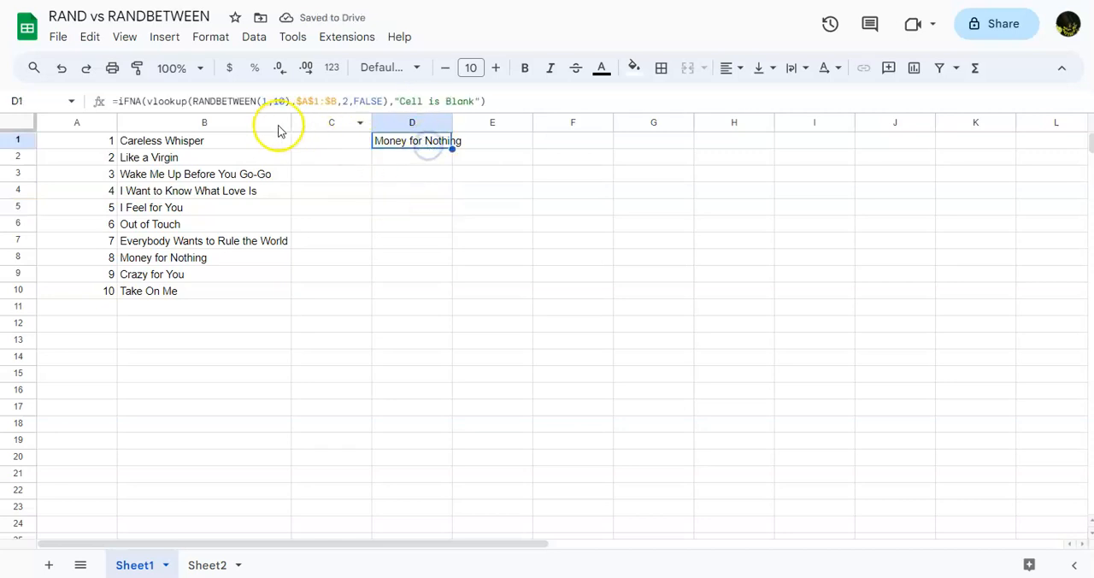
pyautogui.click(281, 101)
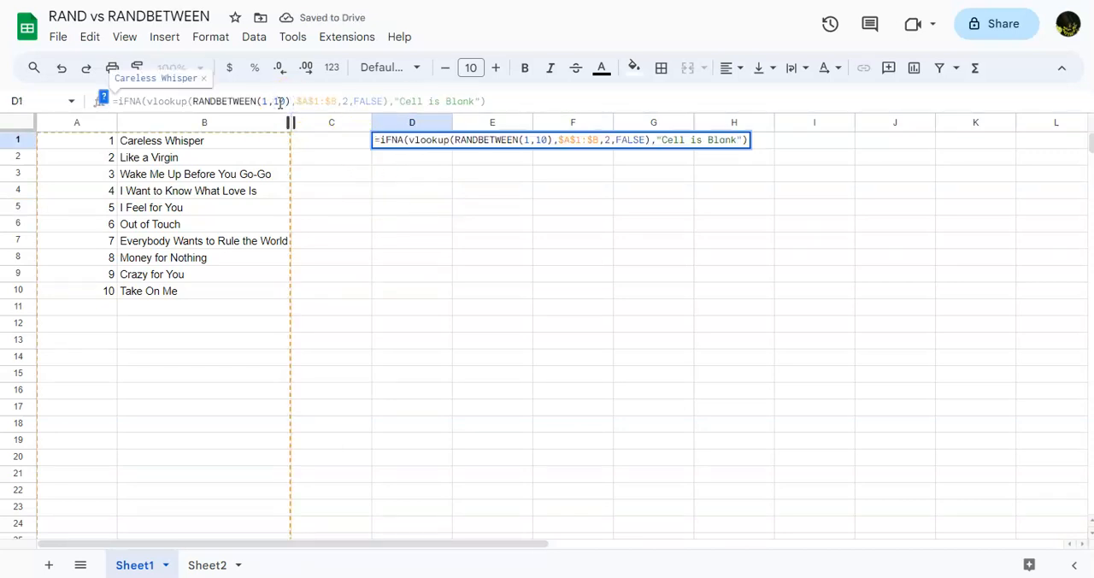
pyautogui.press('BackSpace')
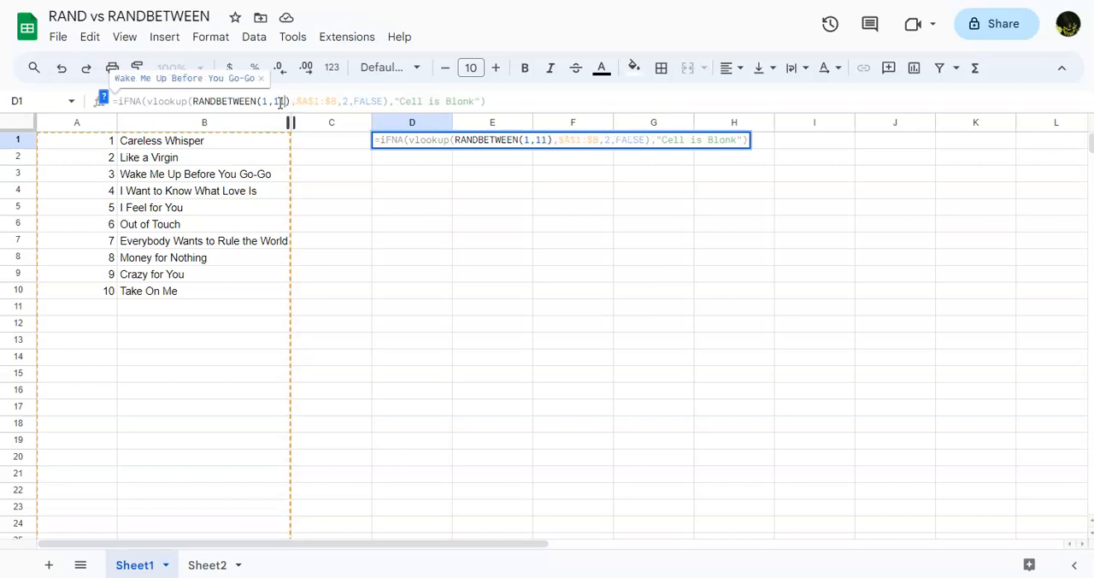
pyautogui.write('2')
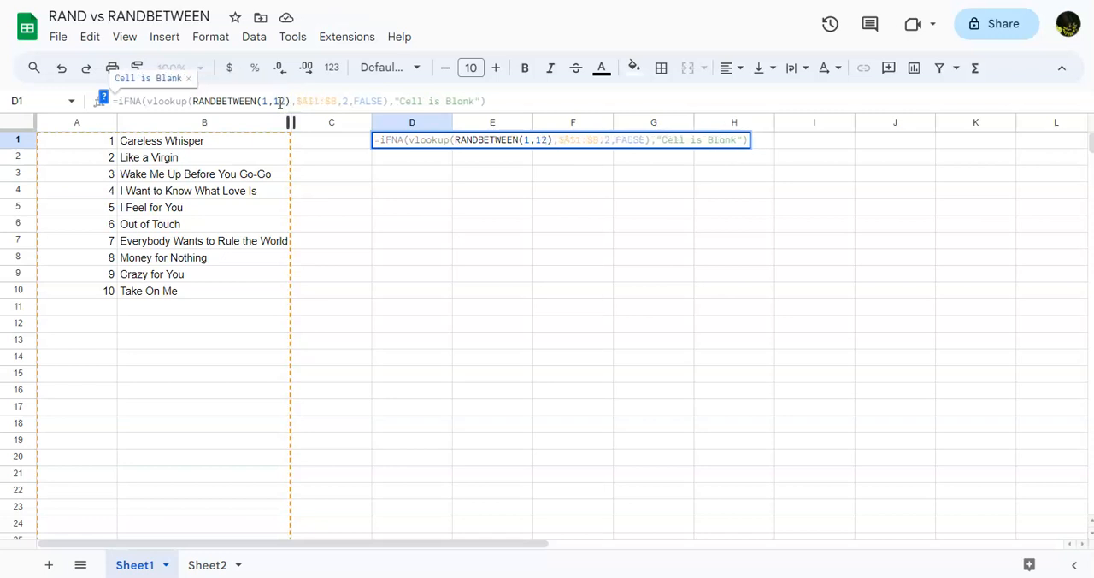
pyautogui.press('Return')
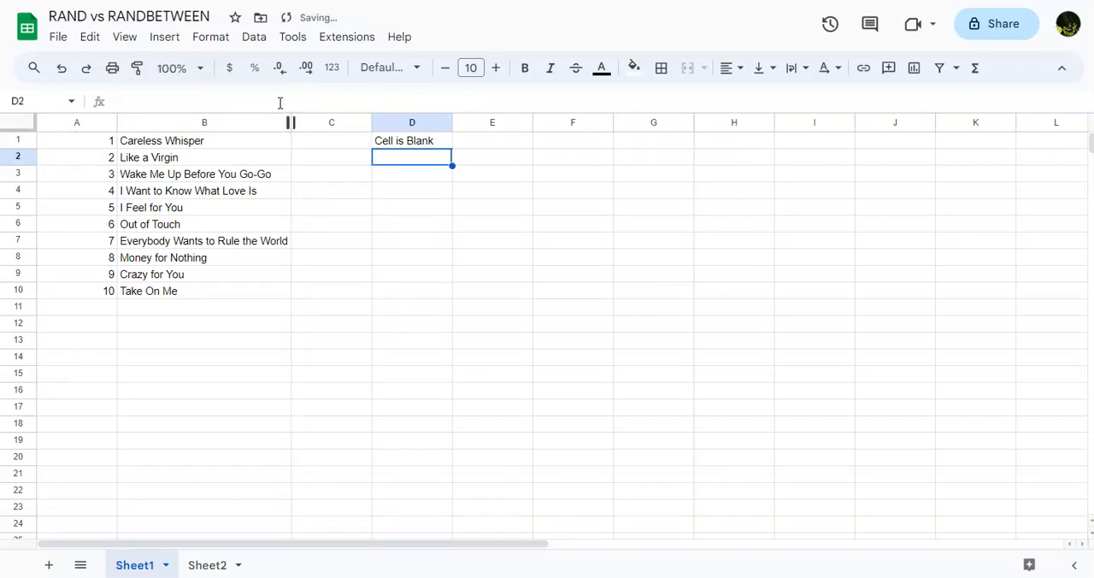
# Step: Review the IFNA formula in D1 against the numbered song list and reopen D1 for editing
pyautogui.click(405, 144)
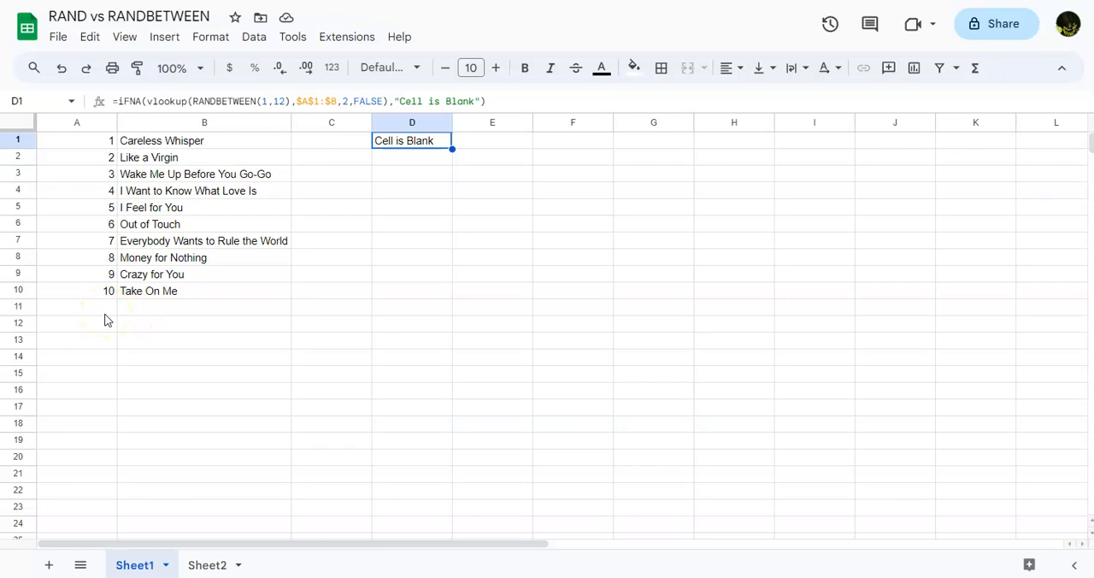
pyautogui.click(369, 223)
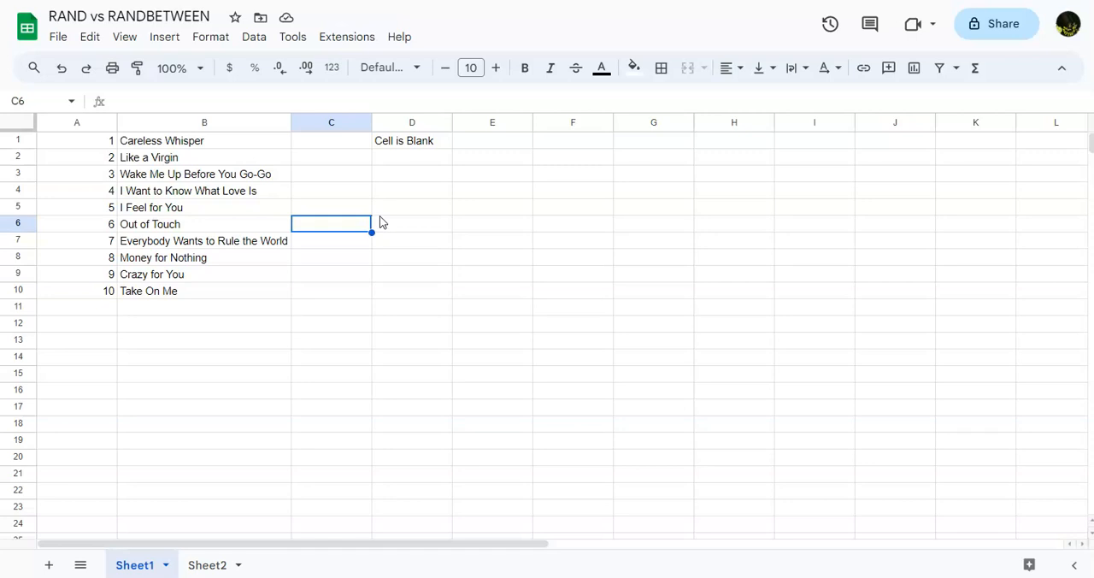
pyautogui.doubleClick(426, 144)
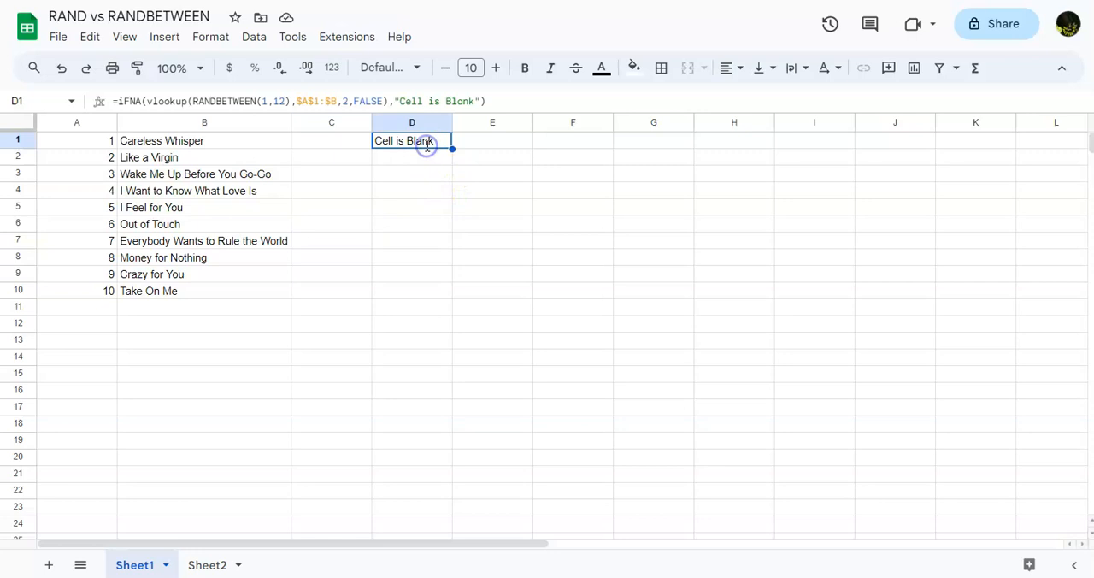